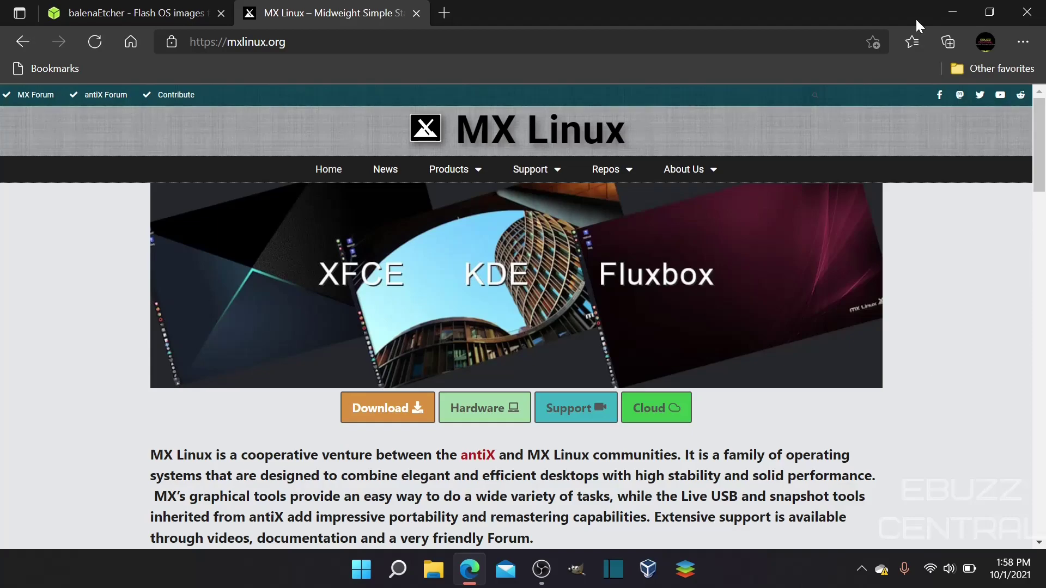
# Minimize and restore Edge, then go to the MX Linux Download Links page.
pyautogui.click(953, 11)
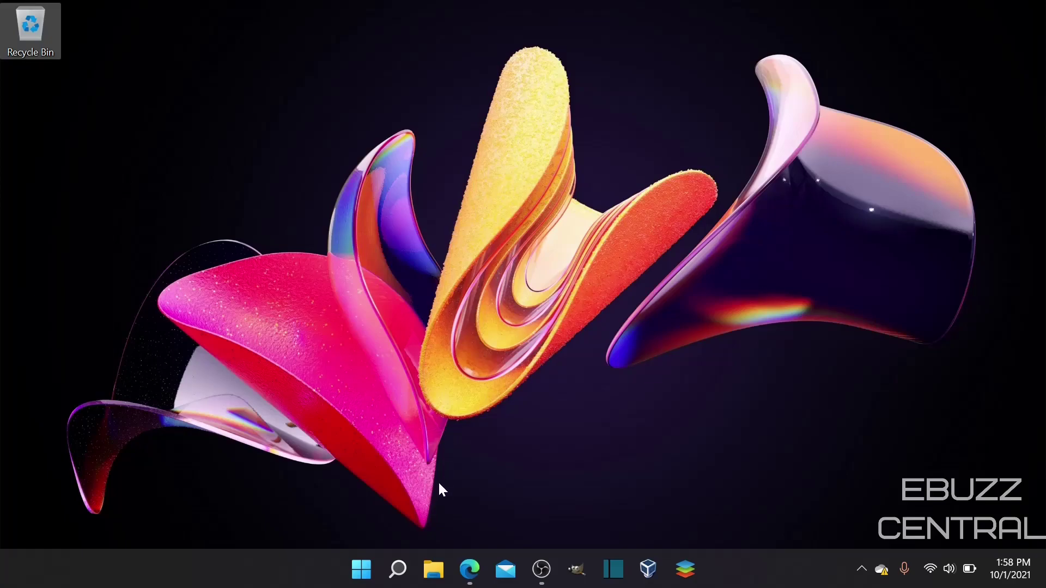
pyautogui.click(470, 569)
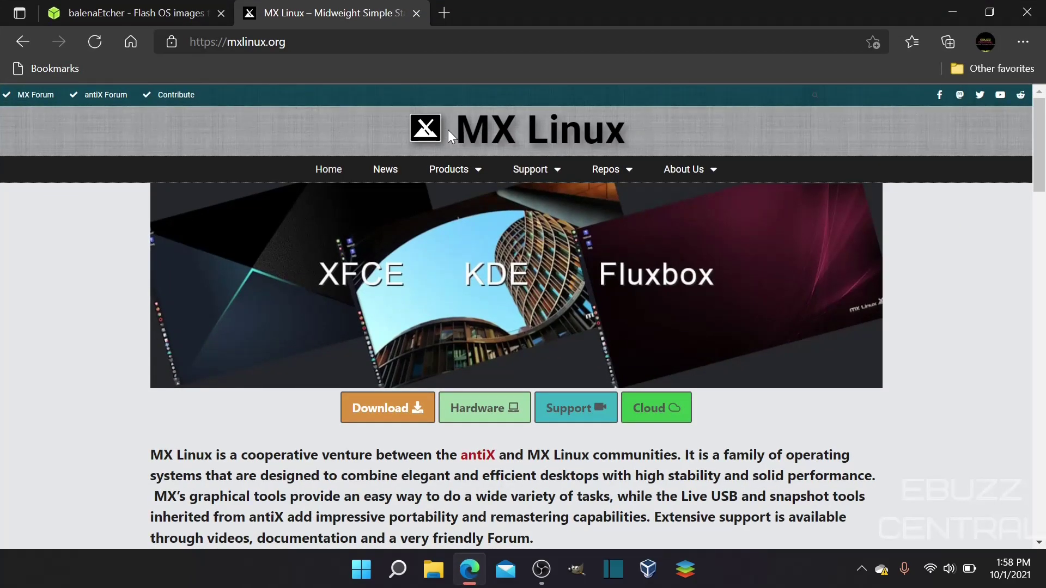
pyautogui.click(402, 409)
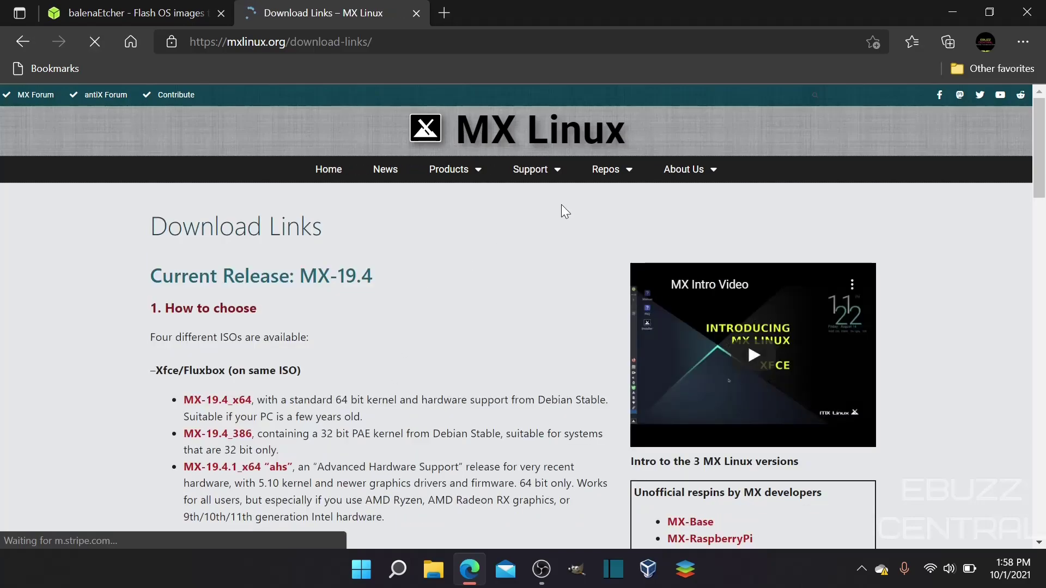
# Scroll through the MX-19.4 release download links on the page.
pyautogui.scroll(-1, 562, 205)
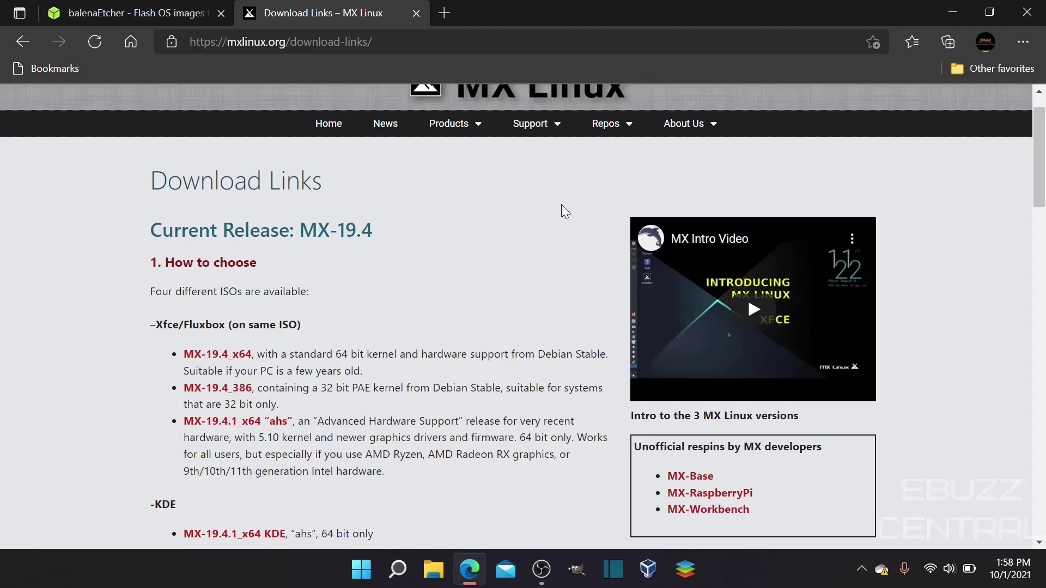
pyautogui.scroll(-4, 561, 206)
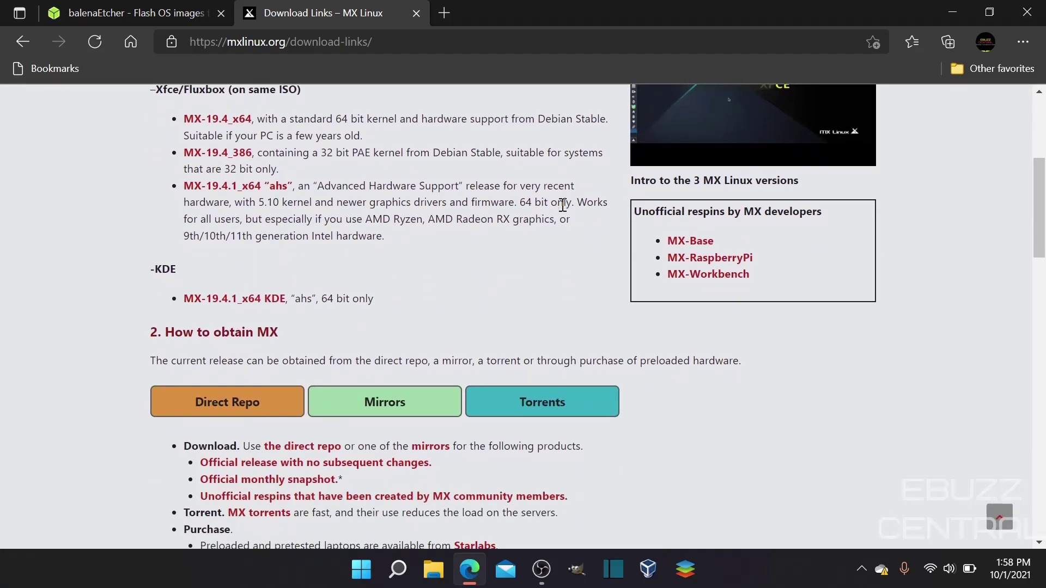
pyautogui.scroll(1, 348, 264)
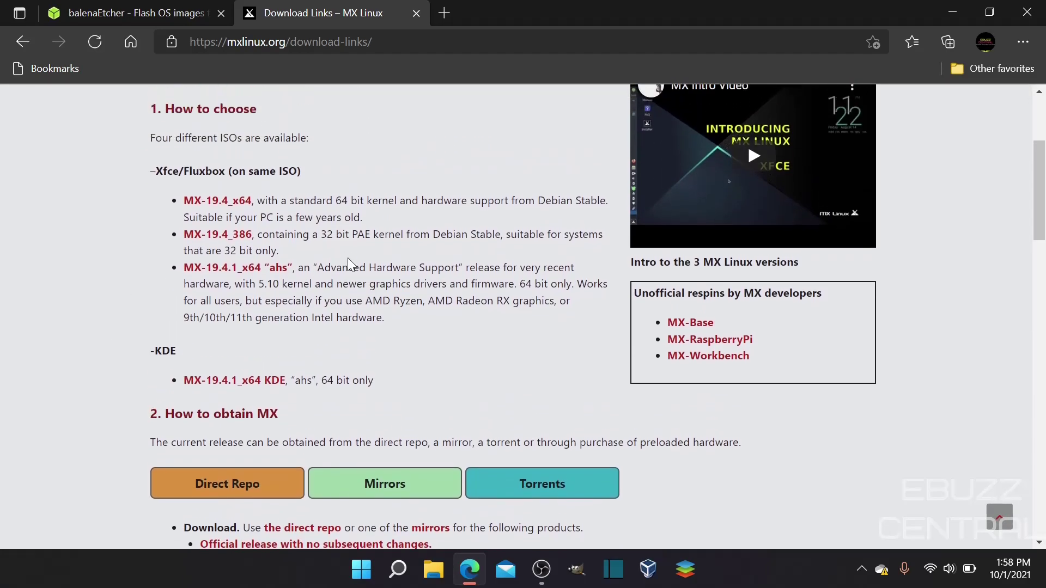
pyautogui.scroll(1, 348, 265)
pyautogui.scroll(-10, 349, 265)
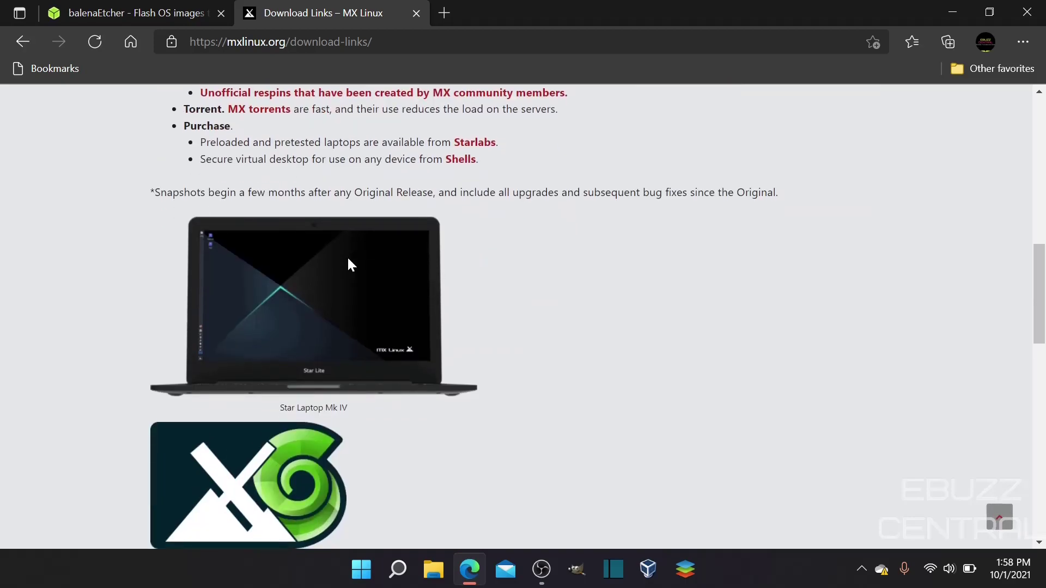
pyautogui.scroll(5, 348, 264)
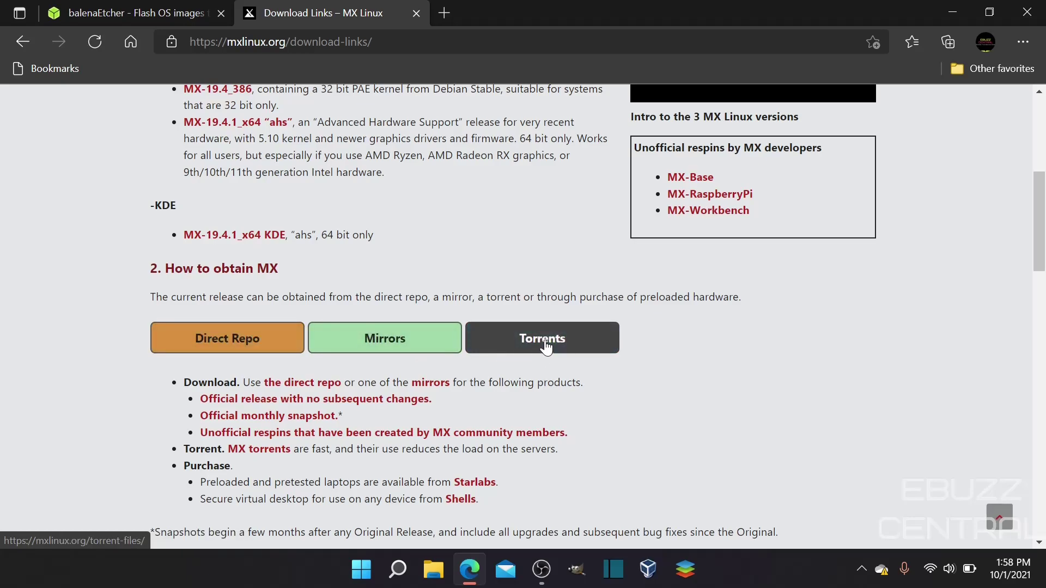
pyautogui.scroll(-3, 546, 347)
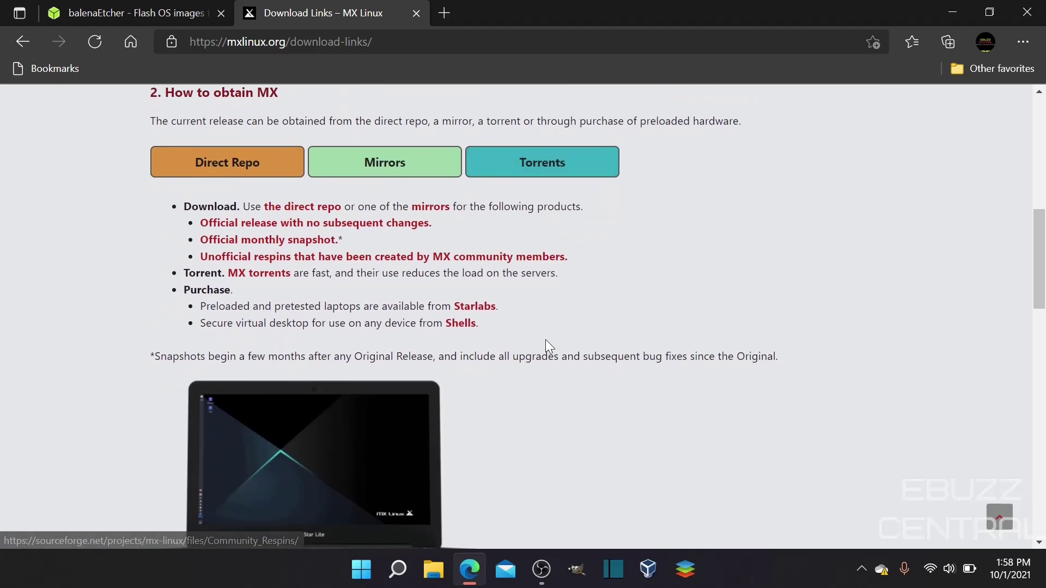
pyautogui.scroll(10, 546, 346)
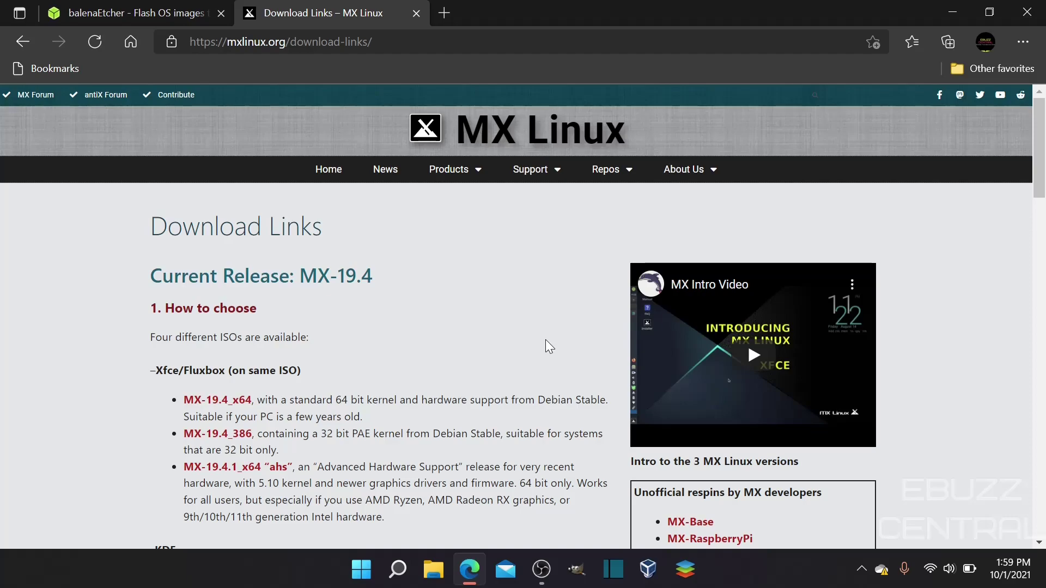
pyautogui.moveTo(534, 171)
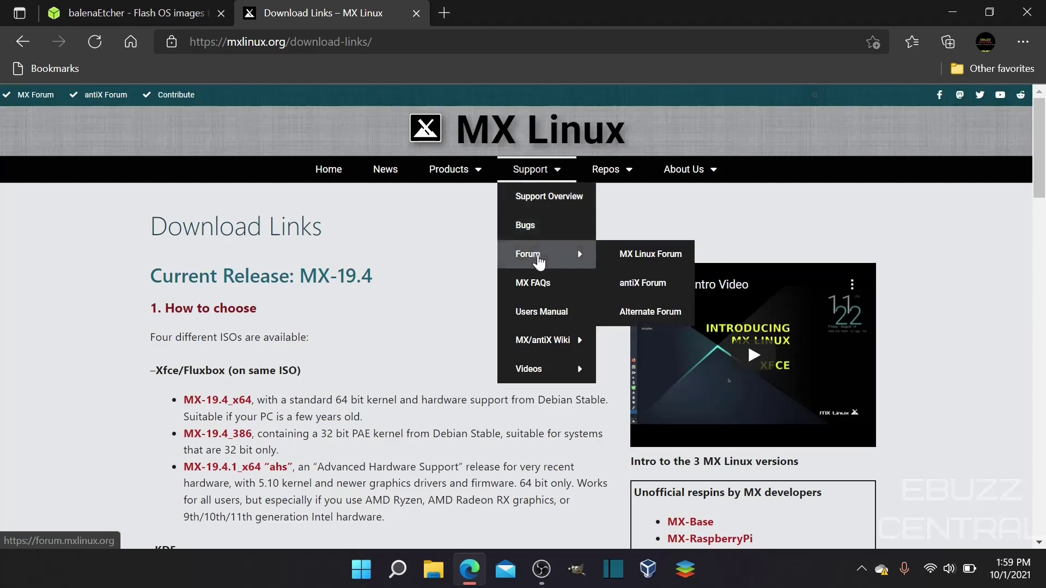
pyautogui.click(539, 255)
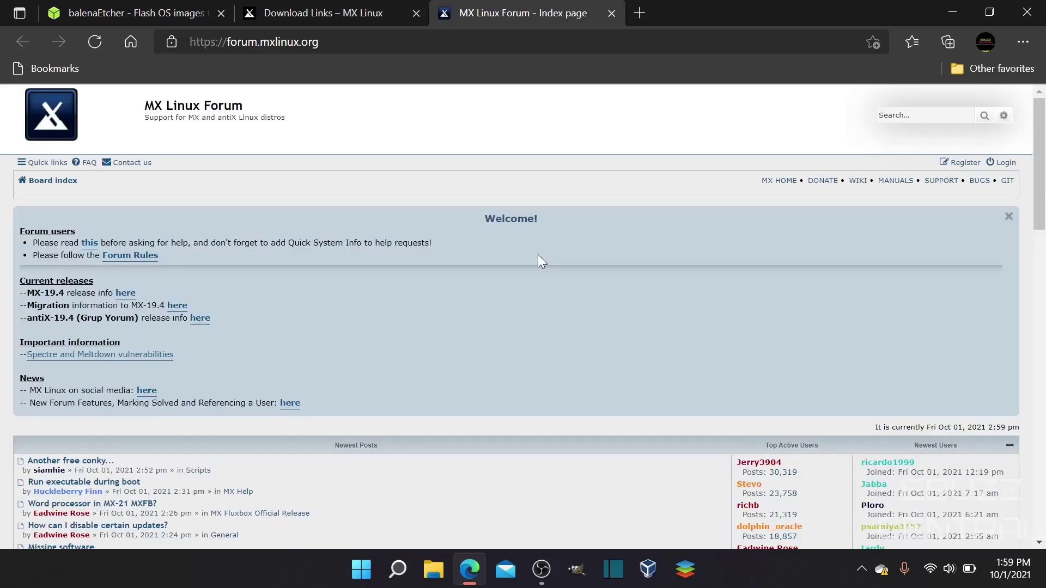
pyautogui.scroll(-3, 541, 262)
pyautogui.scroll(4, 538, 254)
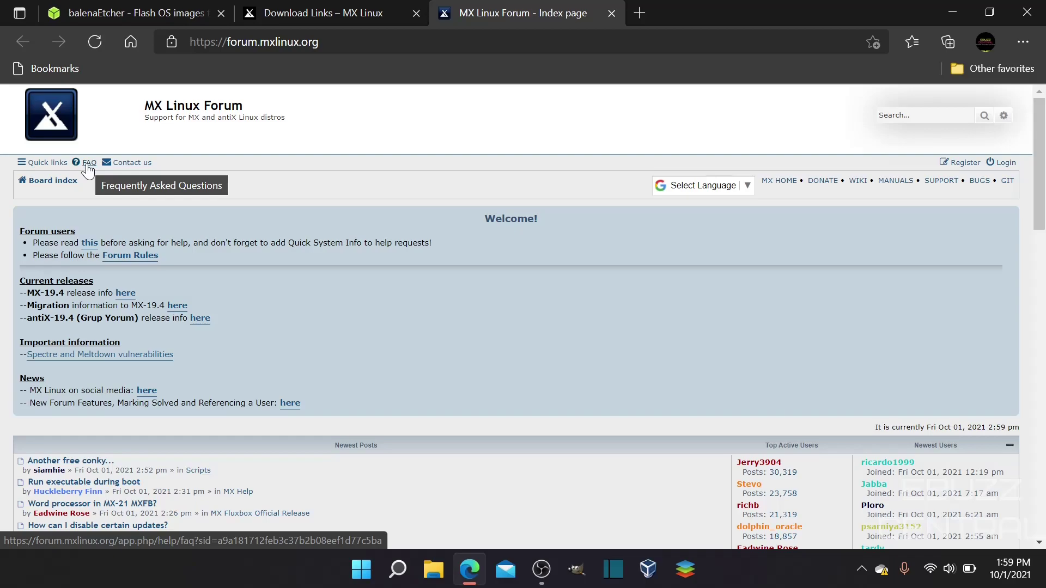
pyautogui.click(611, 13)
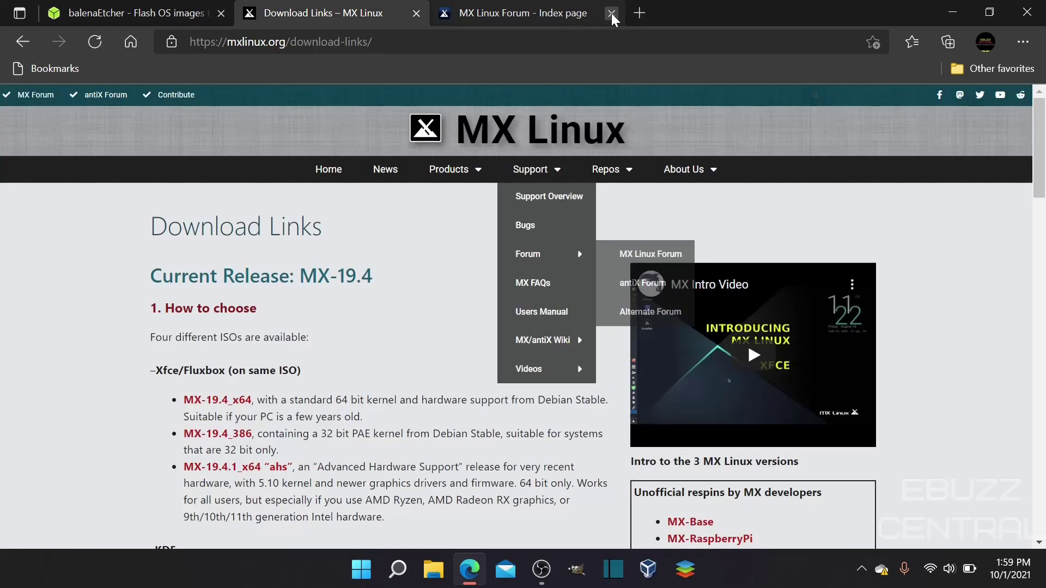
# Close the Download Links tab, download portable balenaEtcher 1.5.122 for Windows, and close Edge.
pyautogui.click(416, 13)
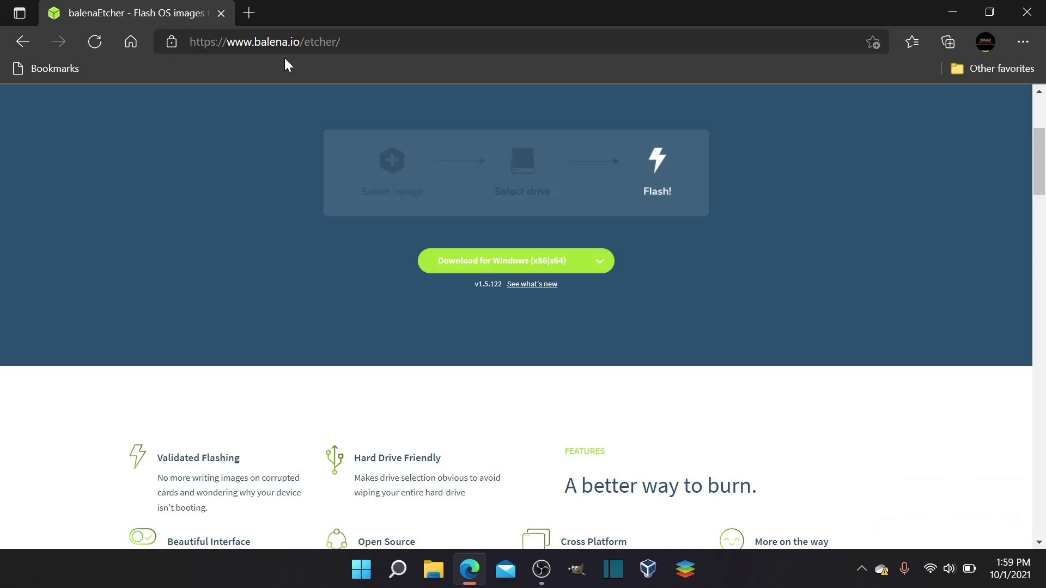
pyautogui.click(549, 271)
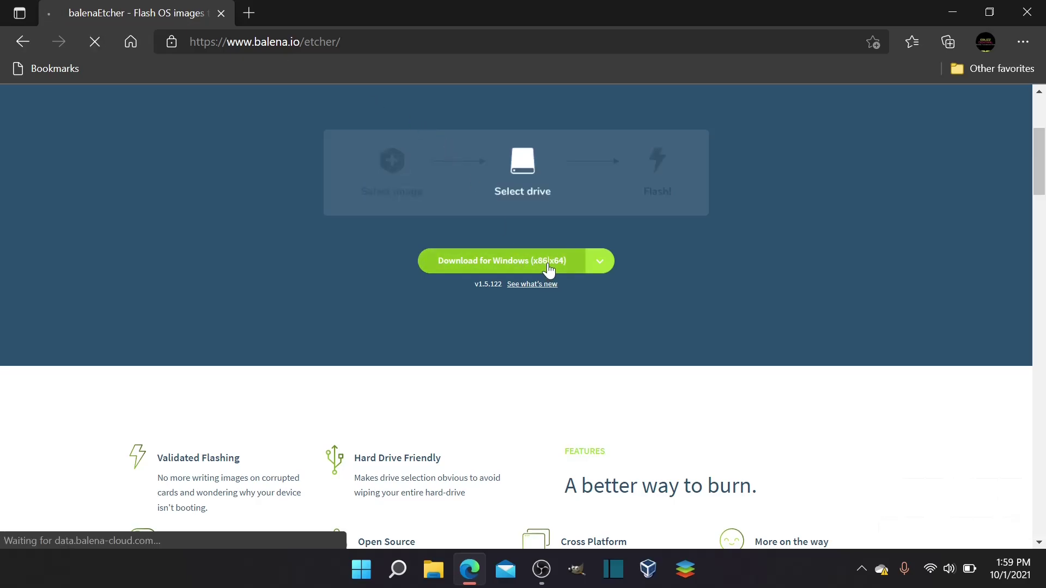
pyautogui.click(1027, 12)
pyautogui.click(435, 569)
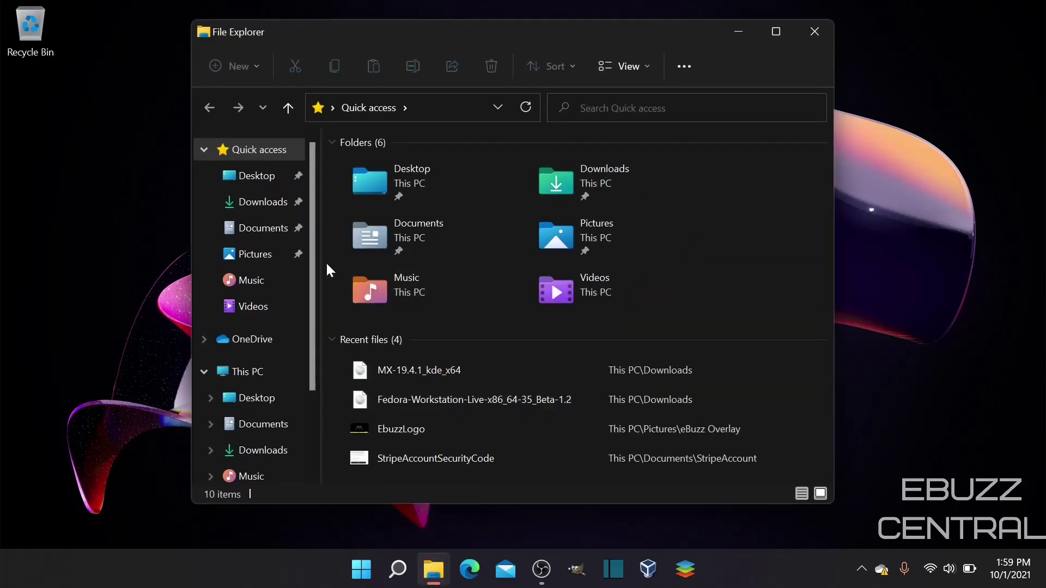
# Launch balenaEtcher-Portable from the Downloads folder and dismiss the USB AutoPlay notice.
pyautogui.click(267, 204)
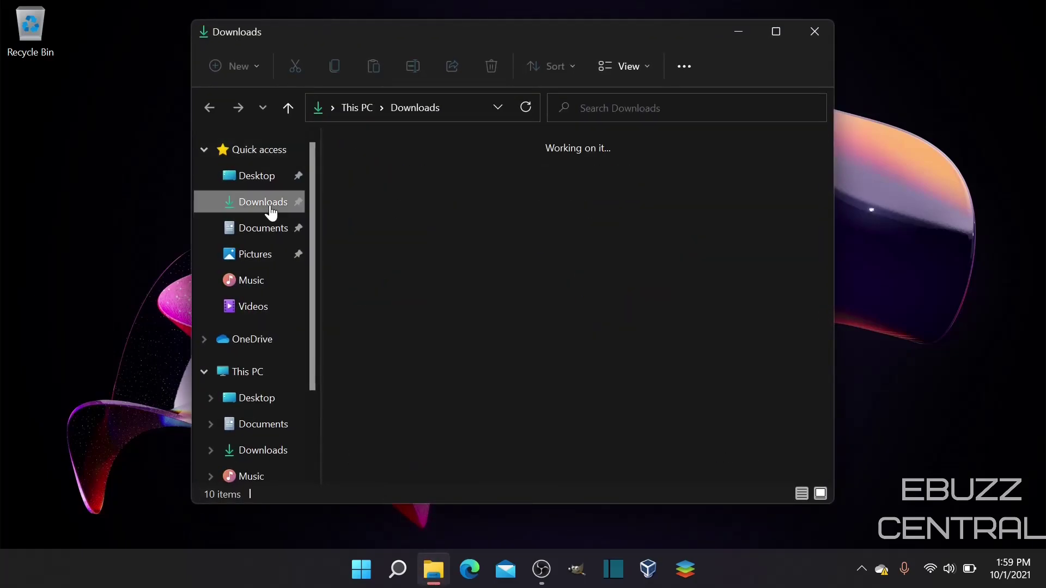
pyautogui.doubleClick(374, 184)
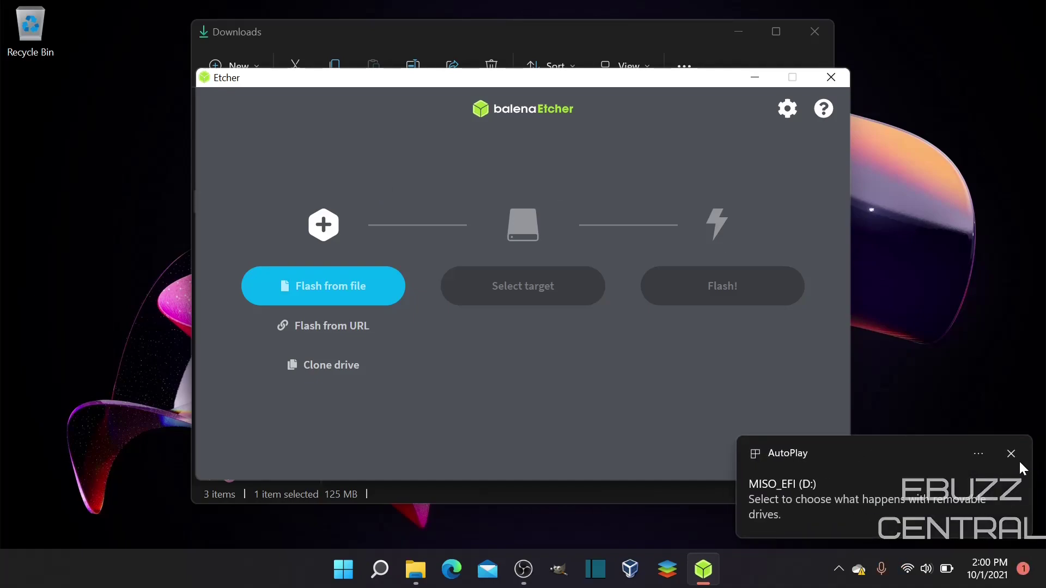
pyautogui.click(1011, 453)
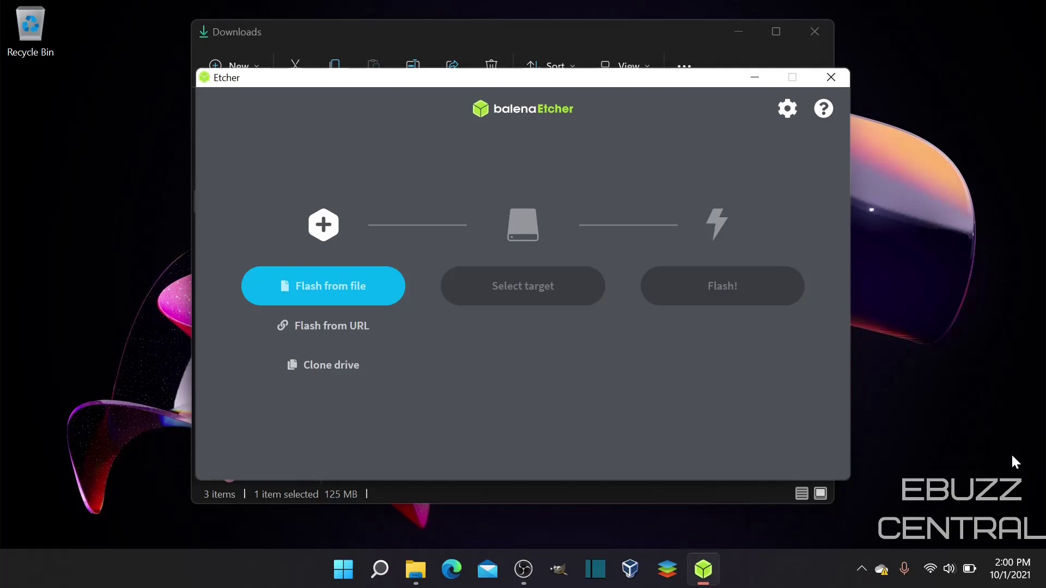
# Load the MX-19.4.1_kde_x64 ISO as the image to flash.
pyautogui.click(359, 288)
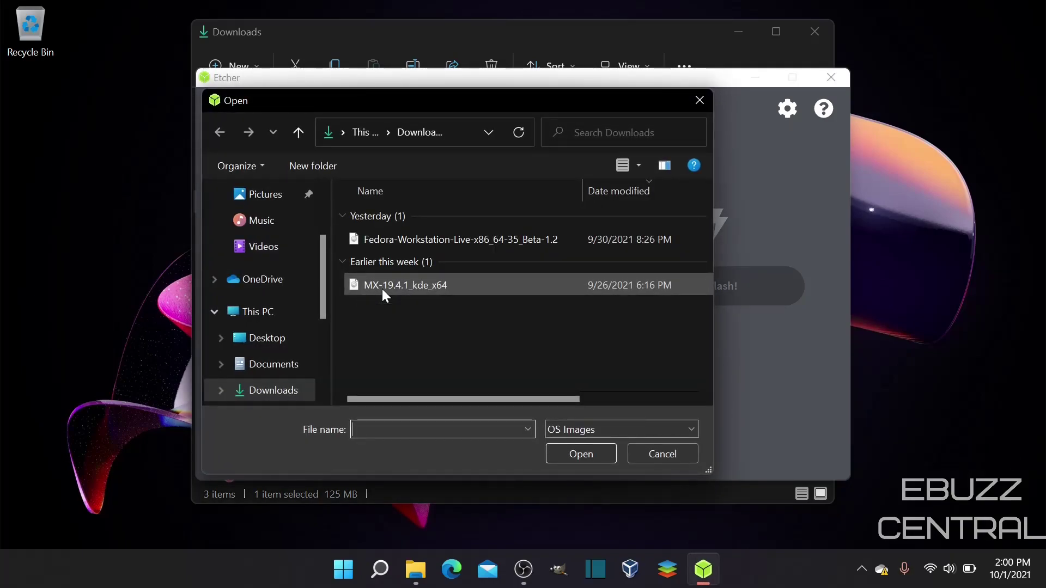
pyautogui.click(361, 289)
pyautogui.click(383, 286)
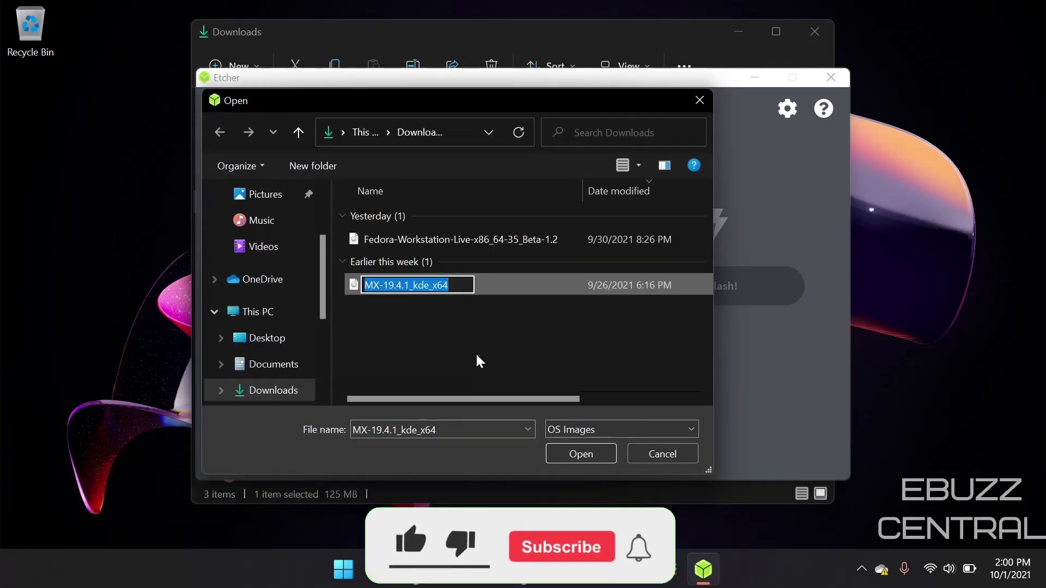
pyautogui.click(575, 450)
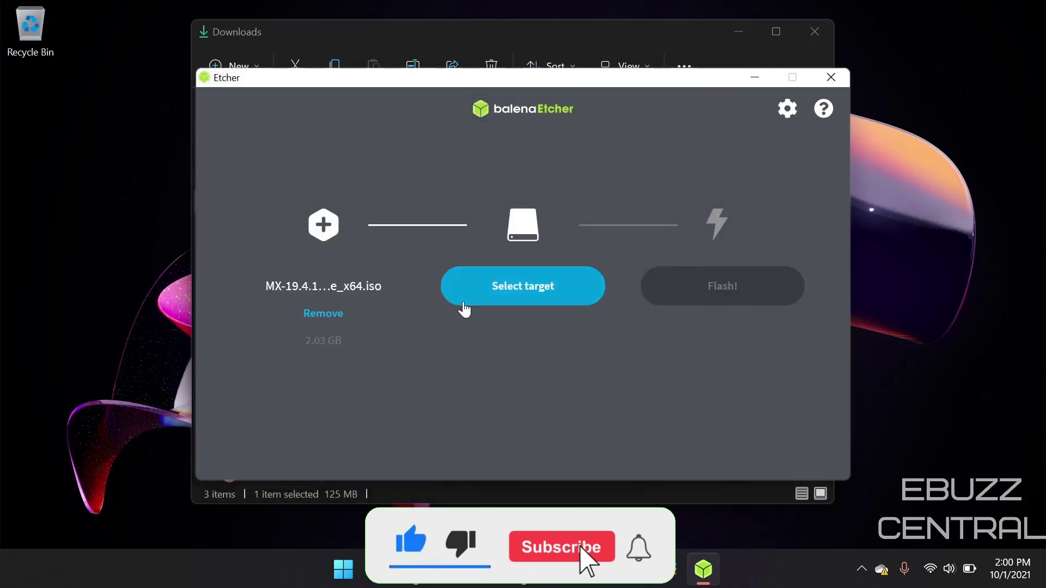
# Select the SanDisk Cruzer Glide USB drive as the flash target.
pyautogui.click(495, 290)
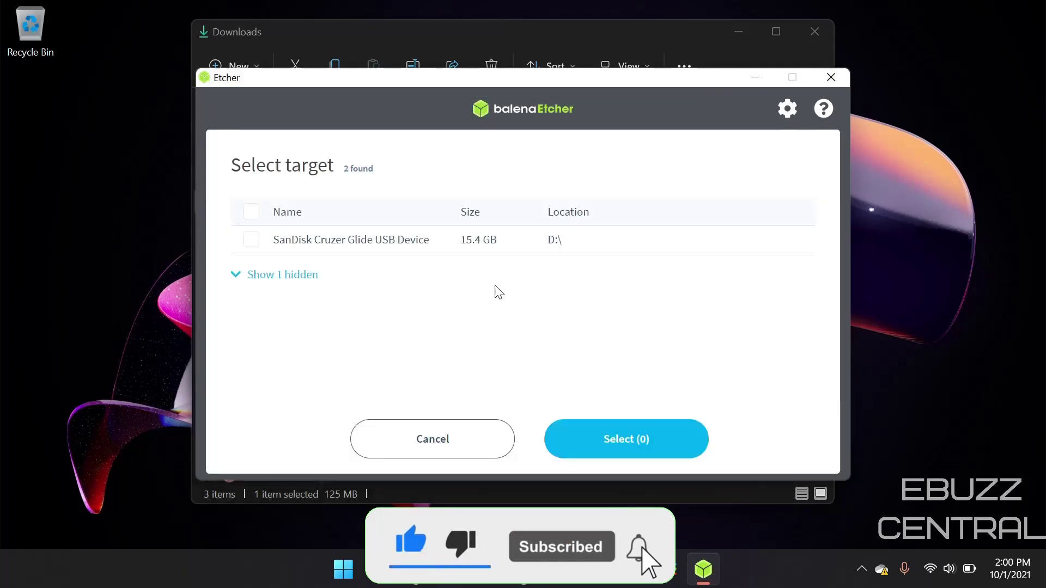
pyautogui.click(252, 240)
pyautogui.click(638, 447)
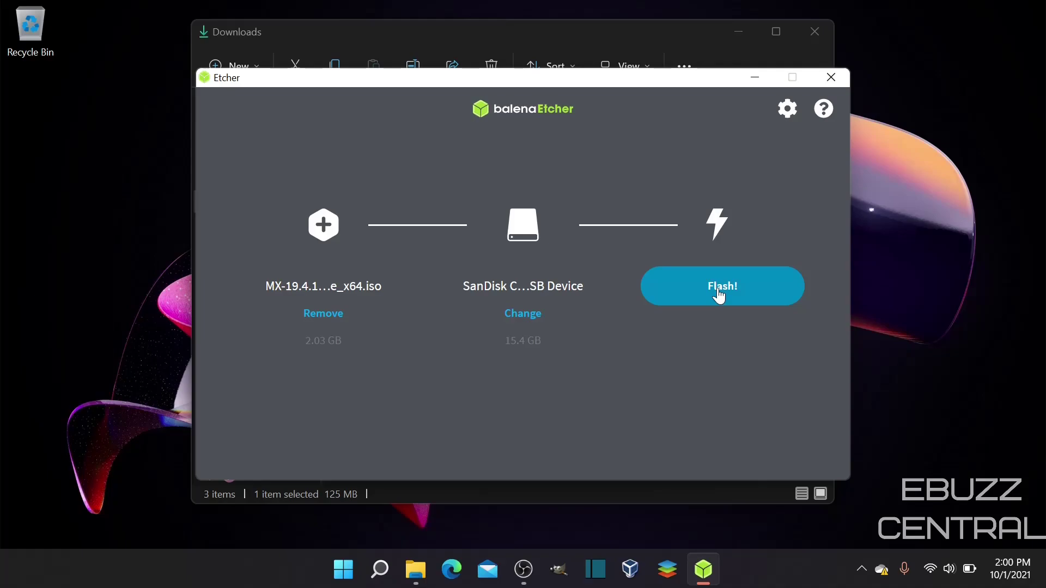
# Safely eject the MISO_EFI (D:) USB drive from File Explorer.
pyautogui.click(415, 569)
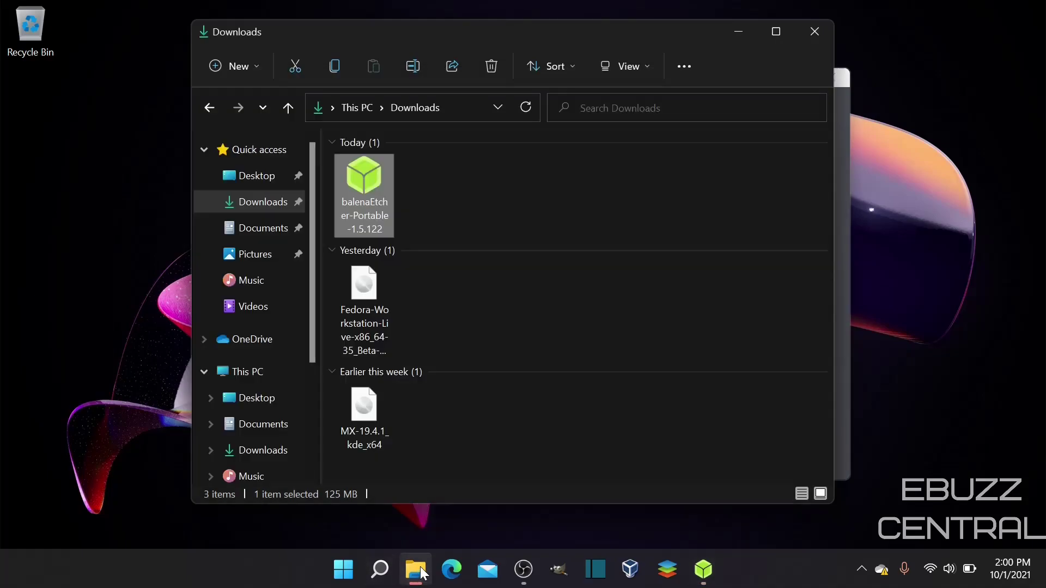
pyautogui.scroll(-3, 258, 350)
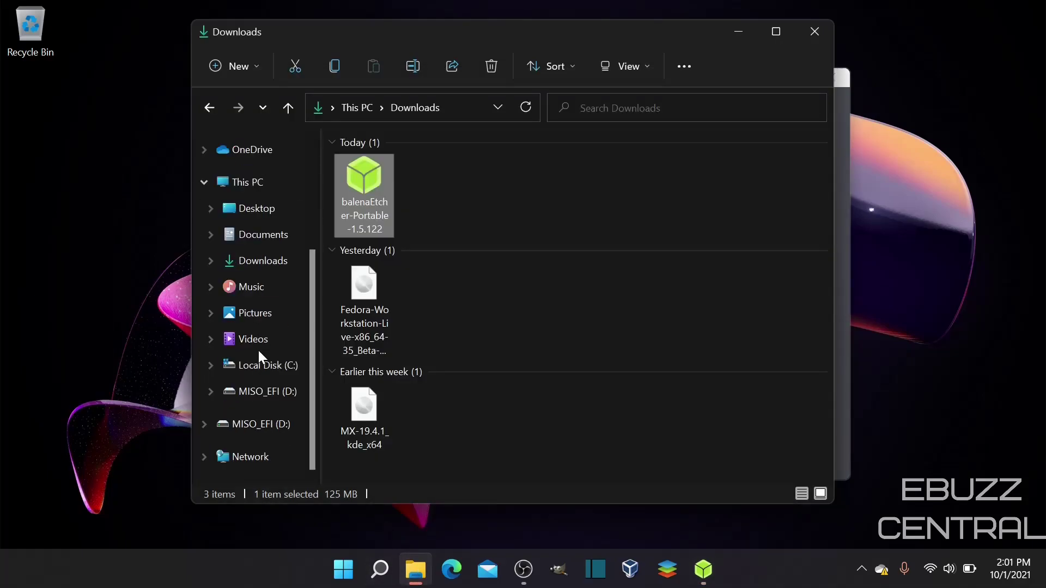
pyautogui.rightClick(260, 396)
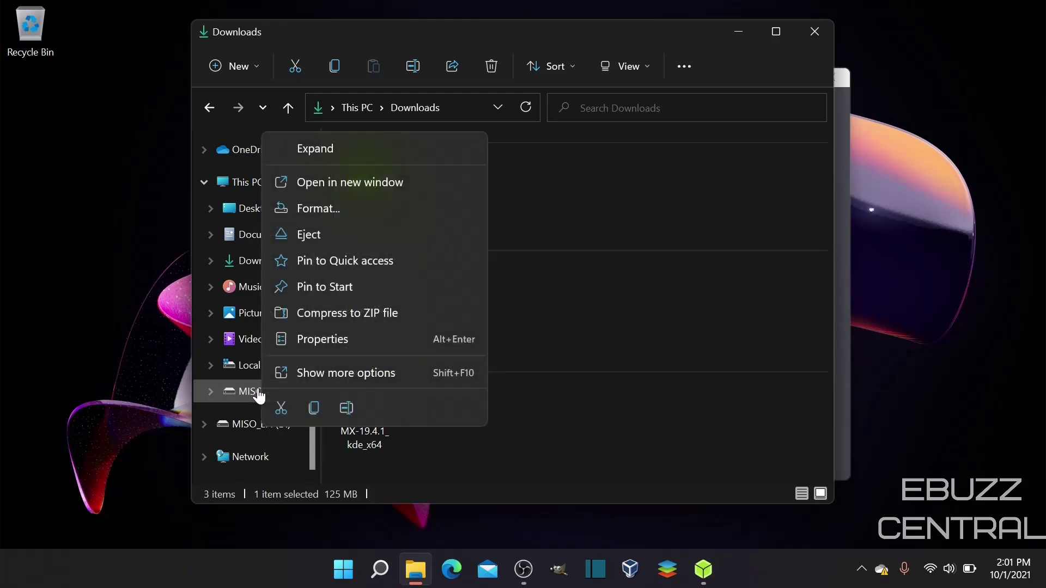
pyautogui.click(315, 242)
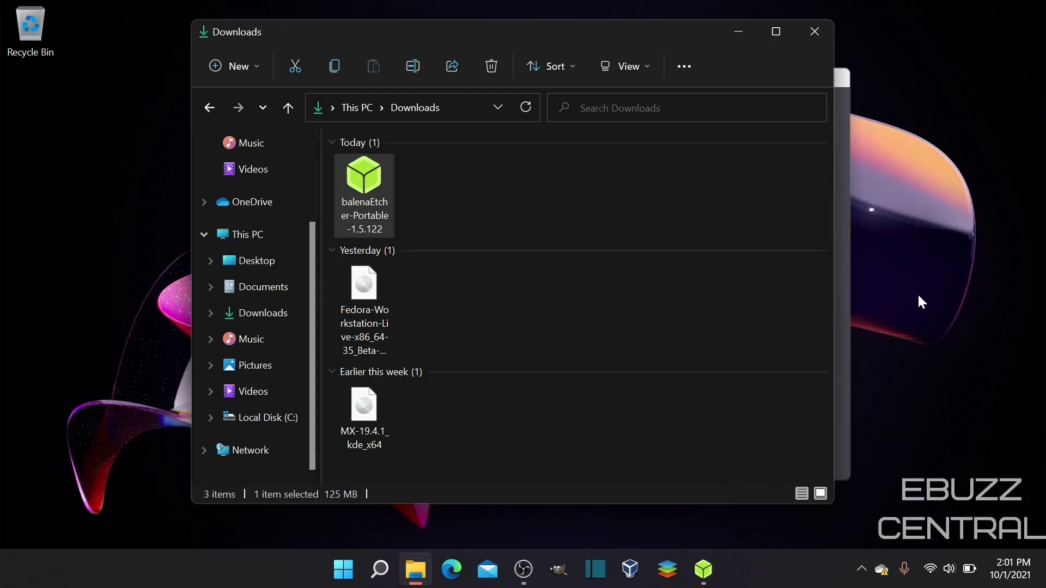
# Close File Explorer and Etcher, then reopen File Explorer at Quick access.
pyautogui.click(816, 31)
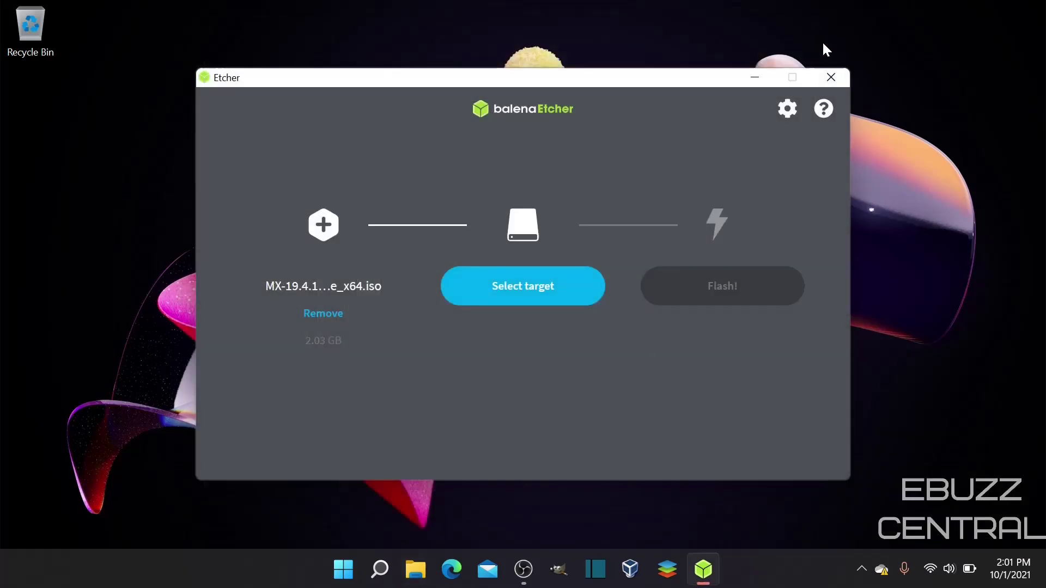
pyautogui.click(826, 74)
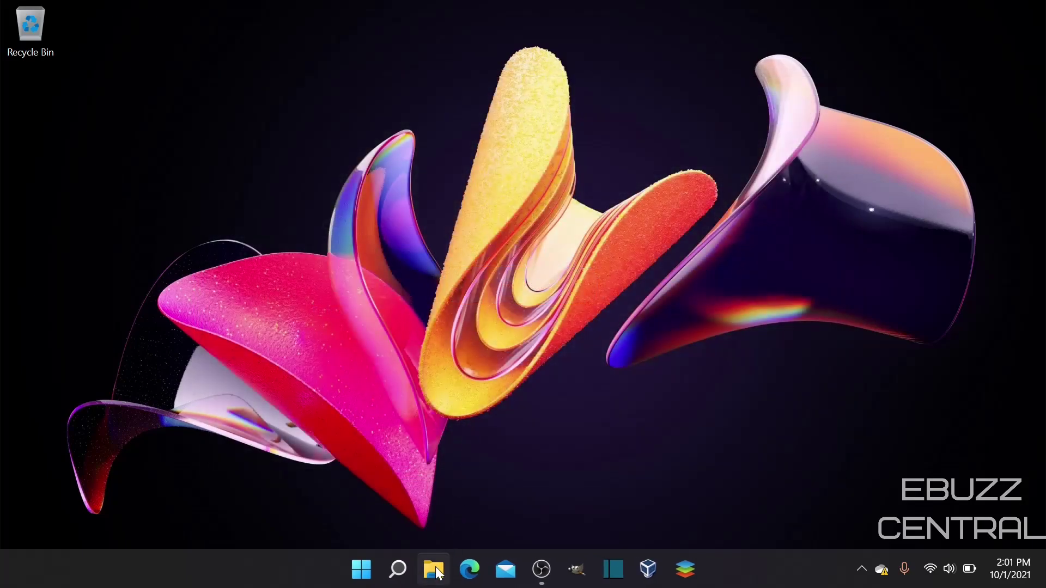
pyautogui.click(434, 569)
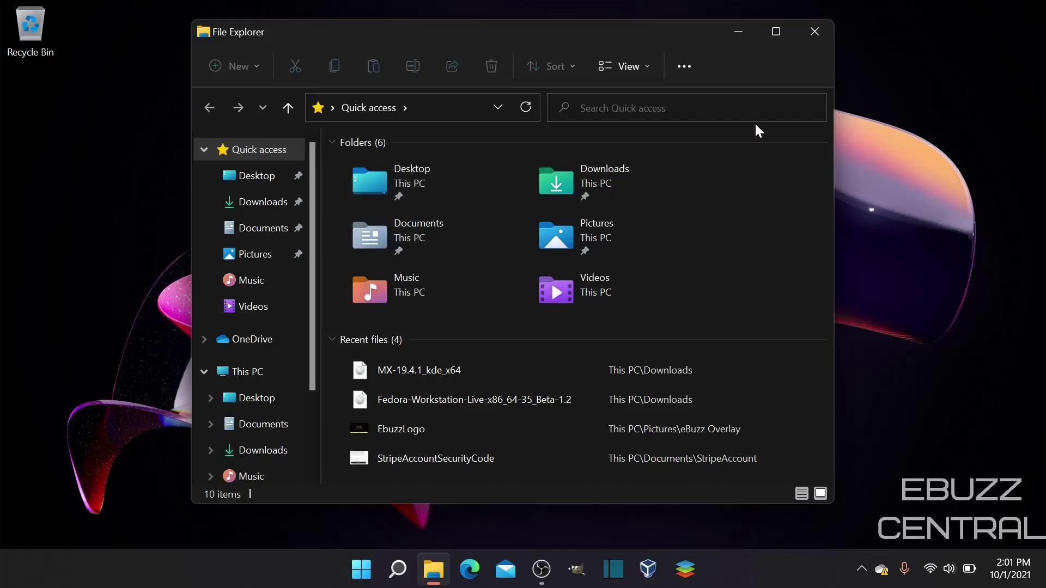
pyautogui.click(815, 31)
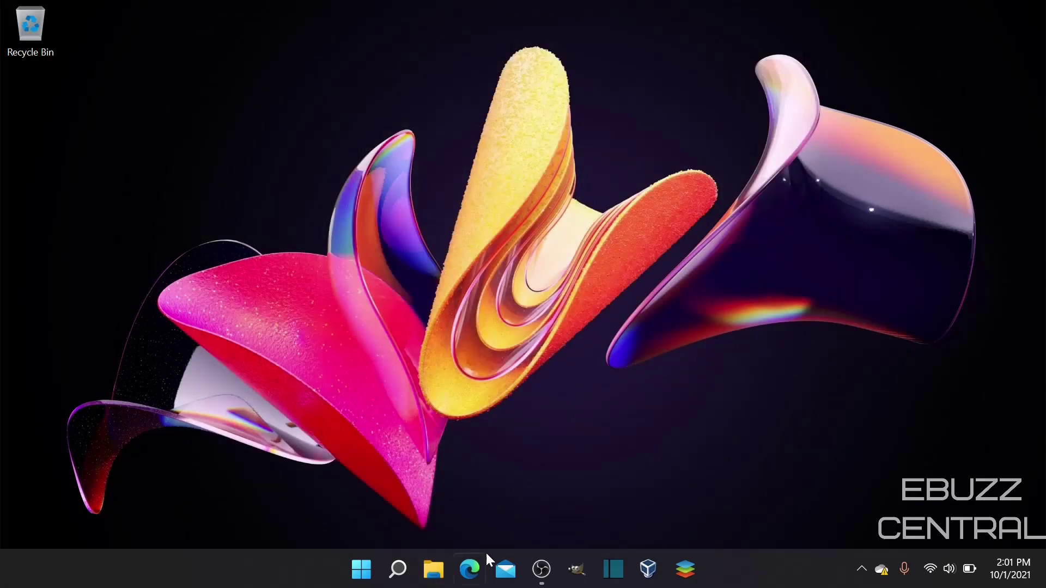
pyautogui.click(476, 567)
pyautogui.click(308, 41)
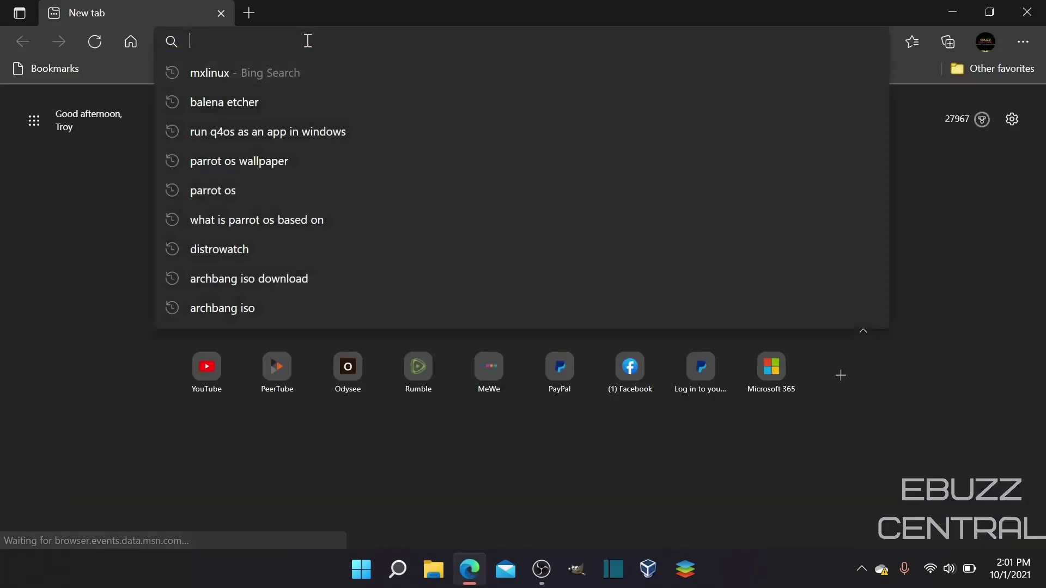
pyautogui.write('asus ')
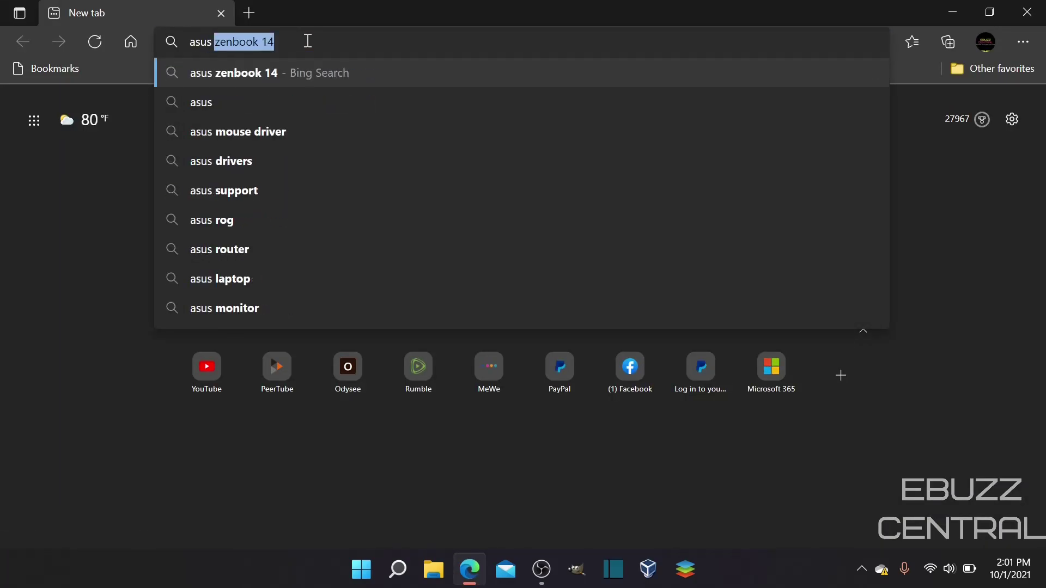
pyautogui.write('zenbook 1')
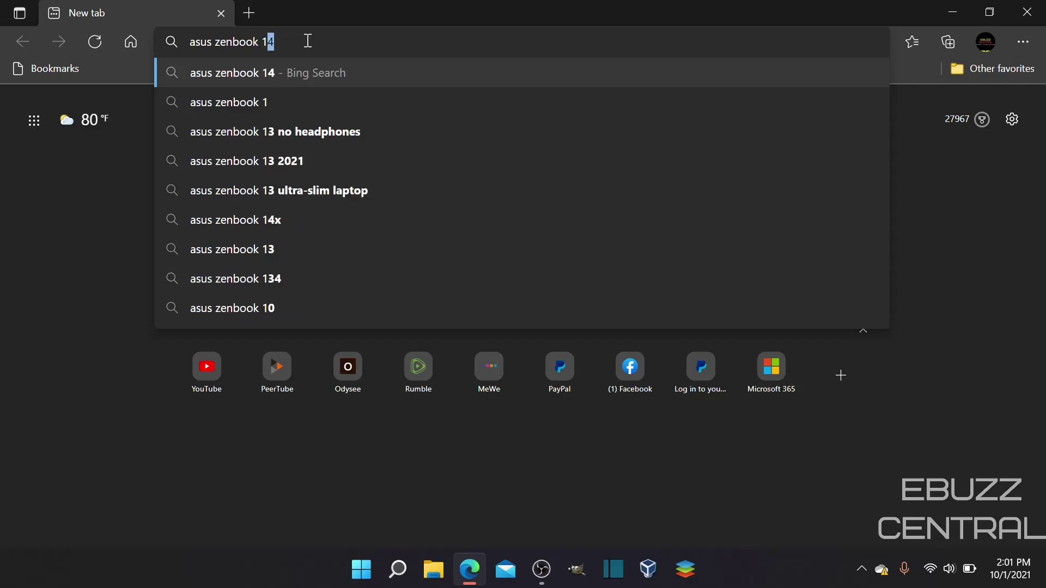
pyautogui.write('4')
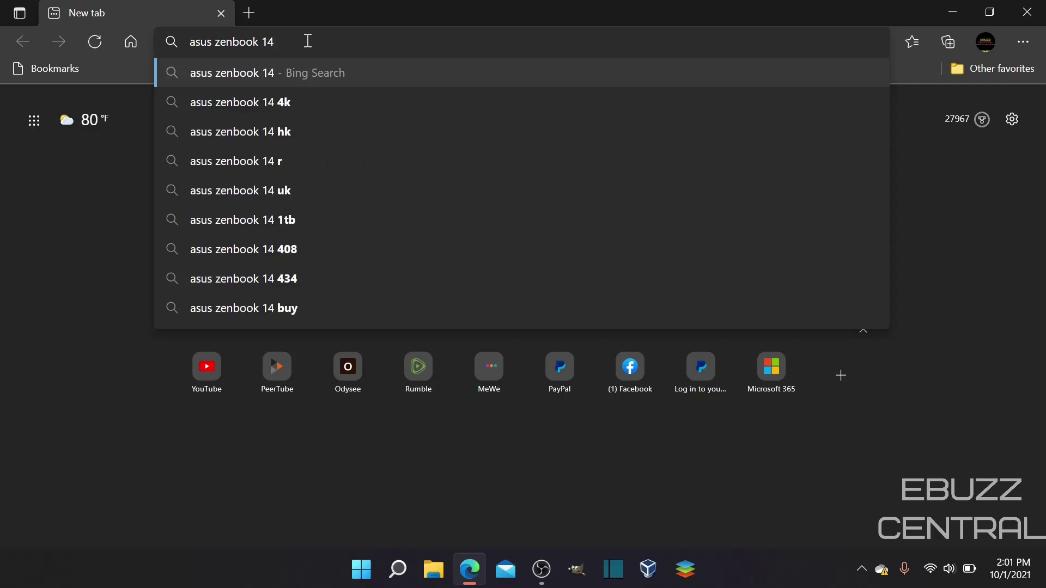
pyautogui.write(' hotkey for')
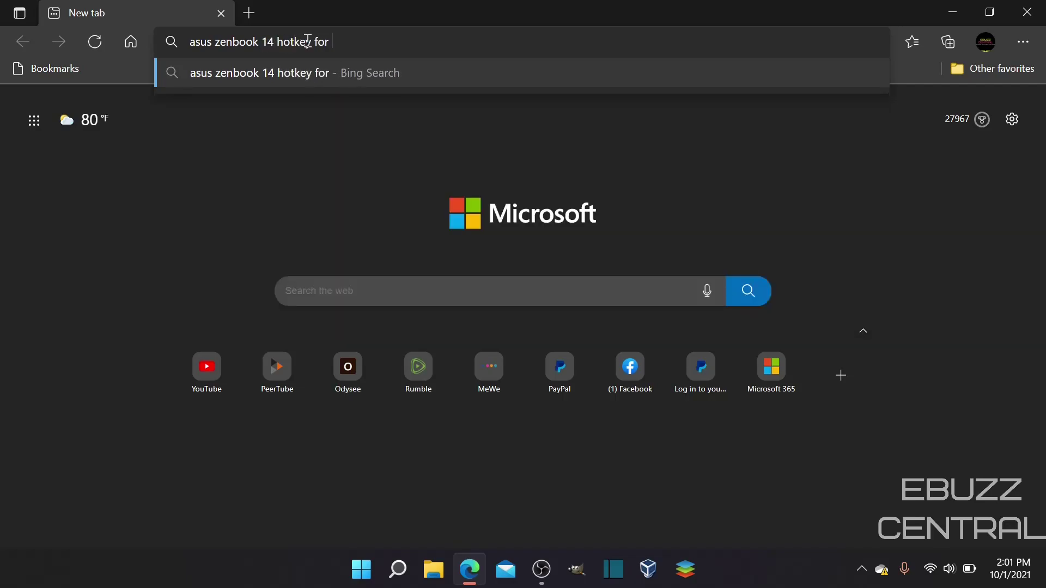
pyautogui.write(' bootmenu')
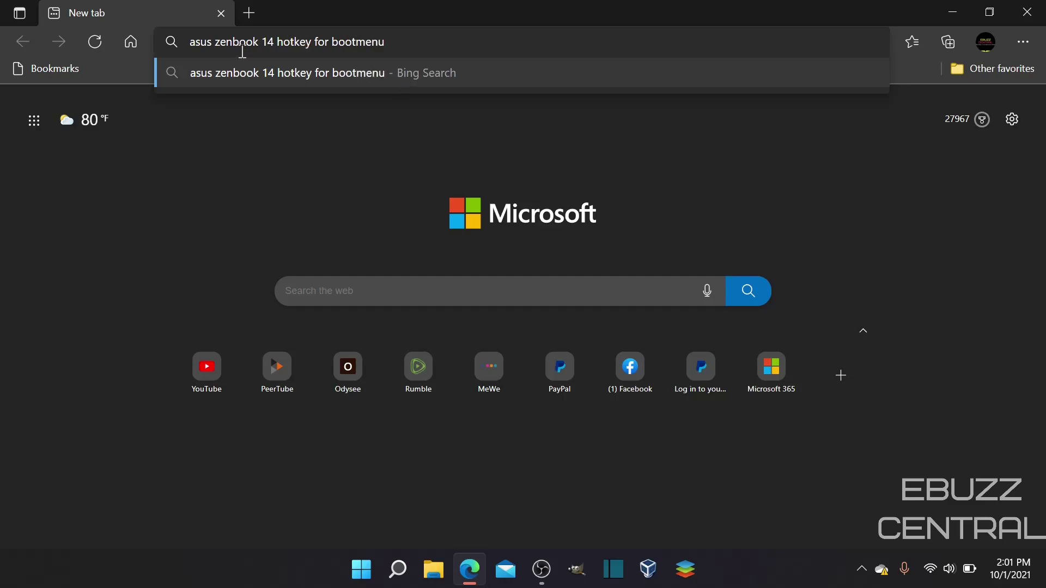
pyautogui.click(426, 69)
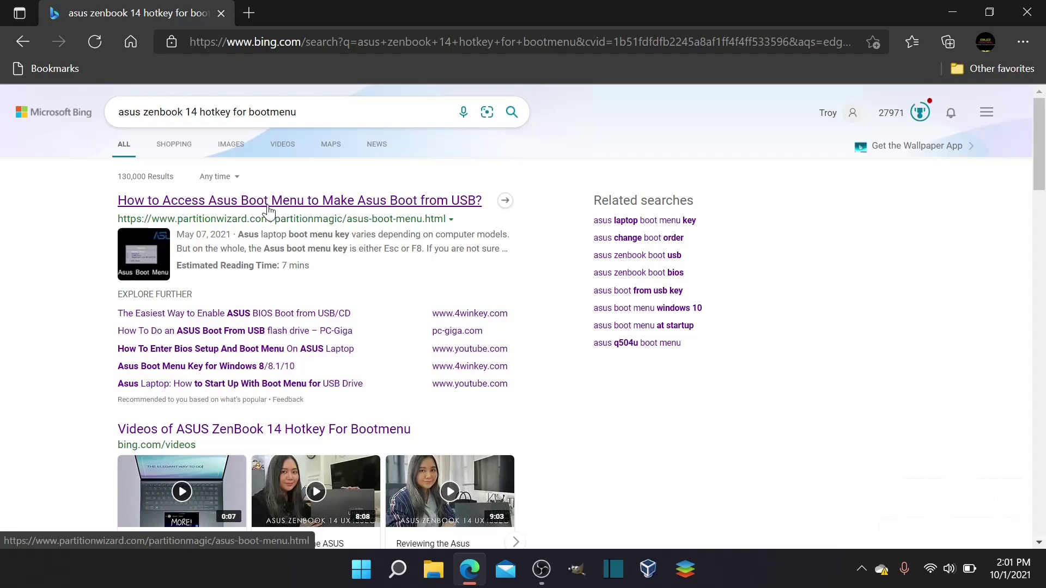
pyautogui.click(246, 206)
pyautogui.scroll(-5, 467, 321)
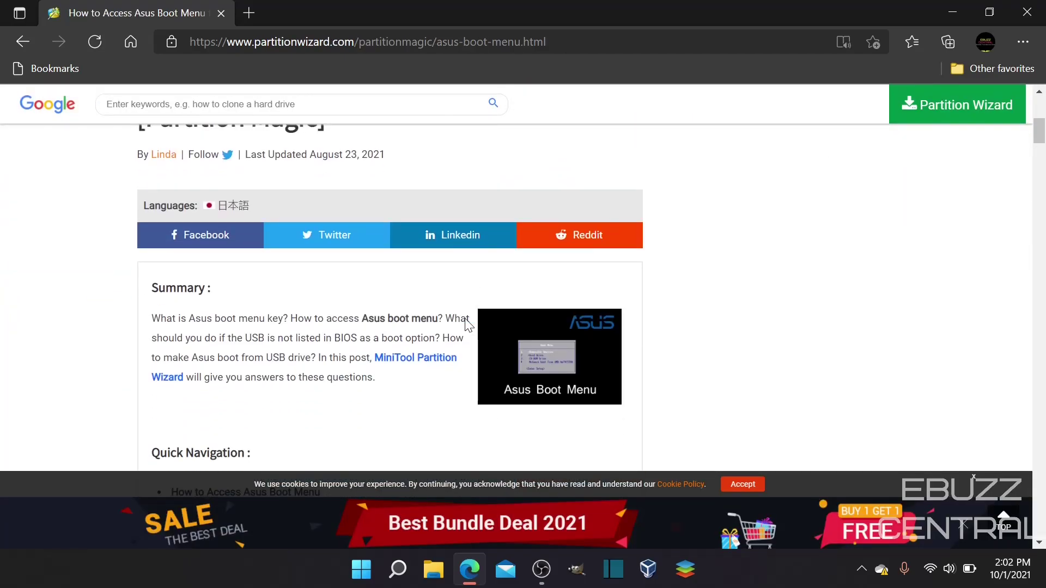
pyautogui.scroll(-10, 467, 324)
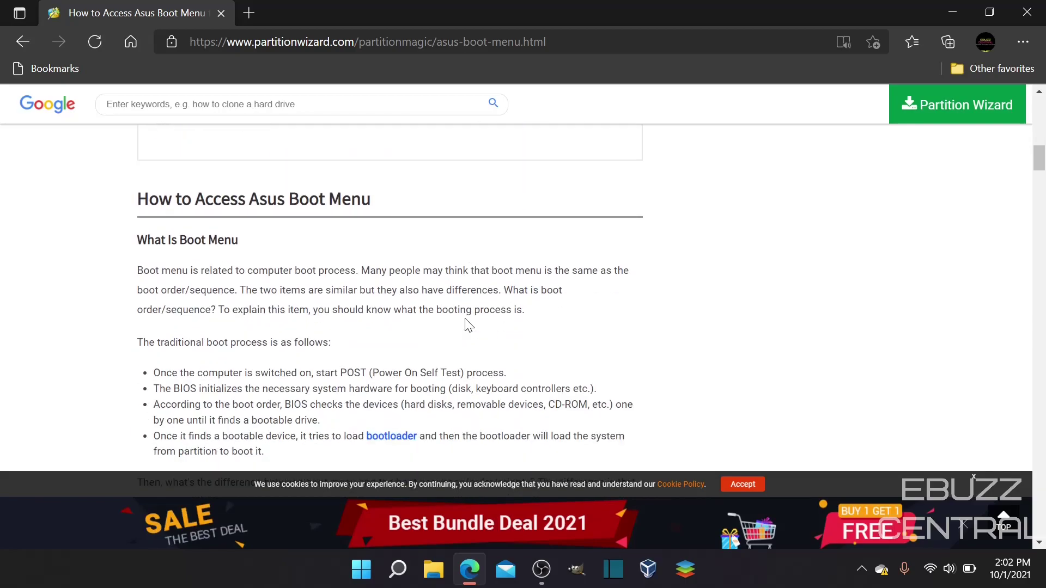
pyautogui.scroll(-8, 467, 325)
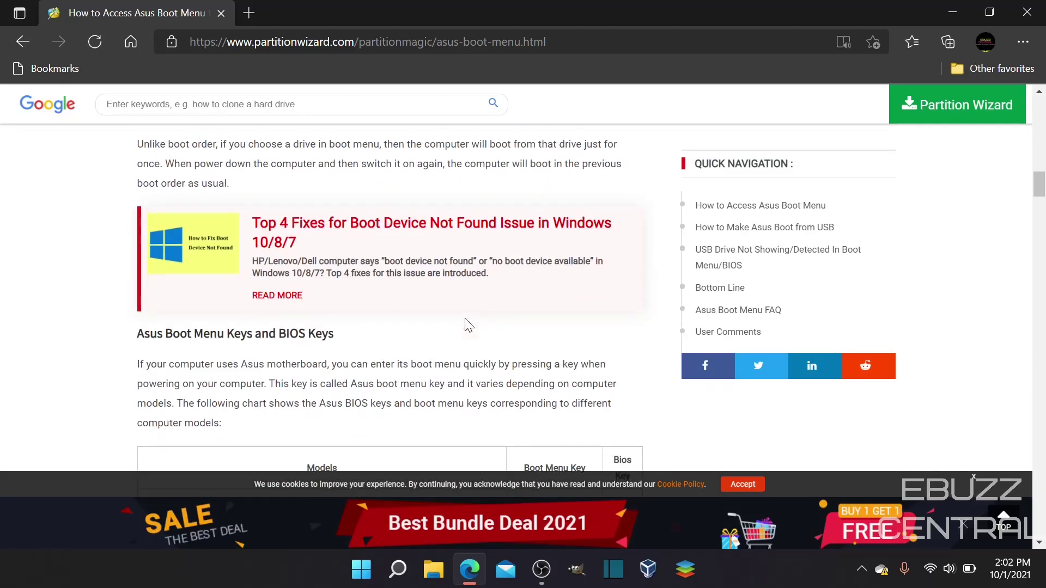
pyautogui.scroll(20, 467, 325)
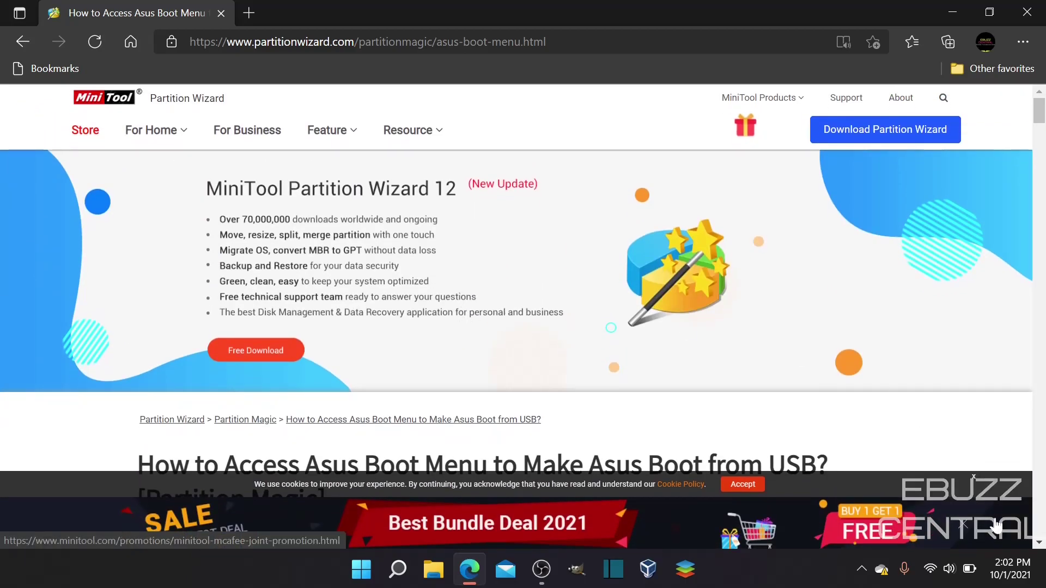
# Close the web browser window.
pyautogui.click(1028, 14)
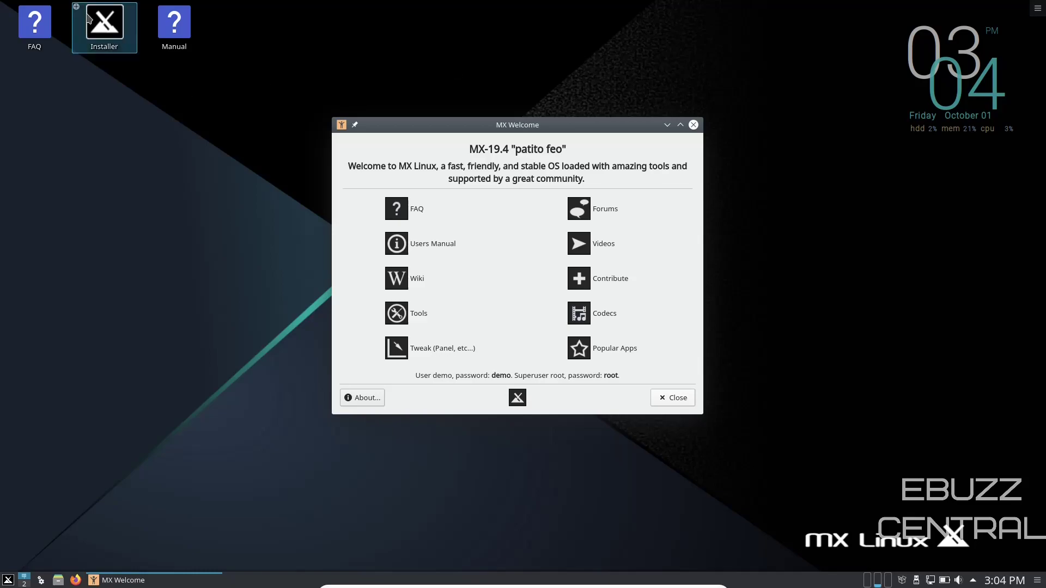
pyautogui.click(112, 44)
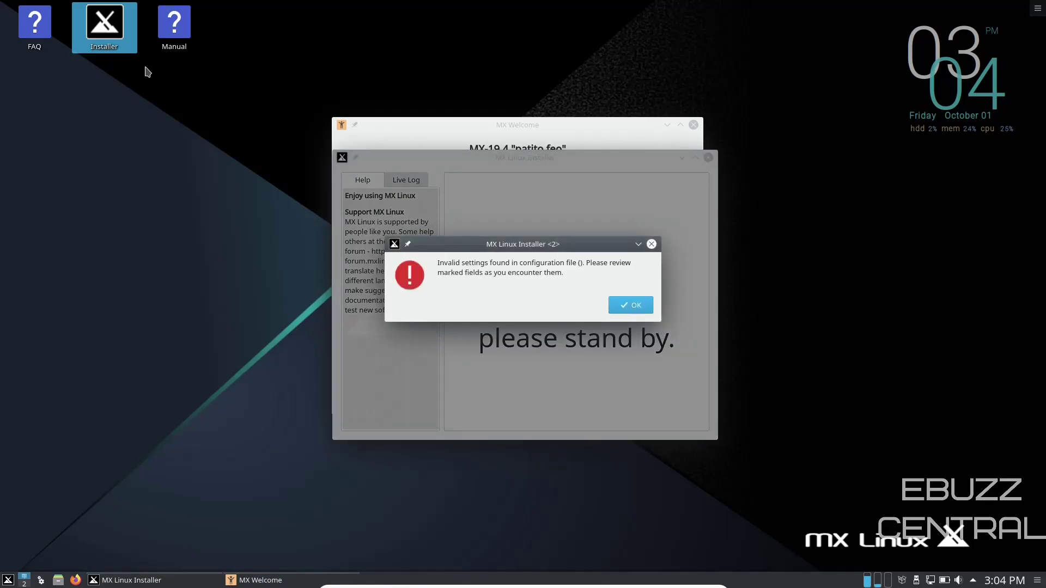
pyautogui.click(630, 305)
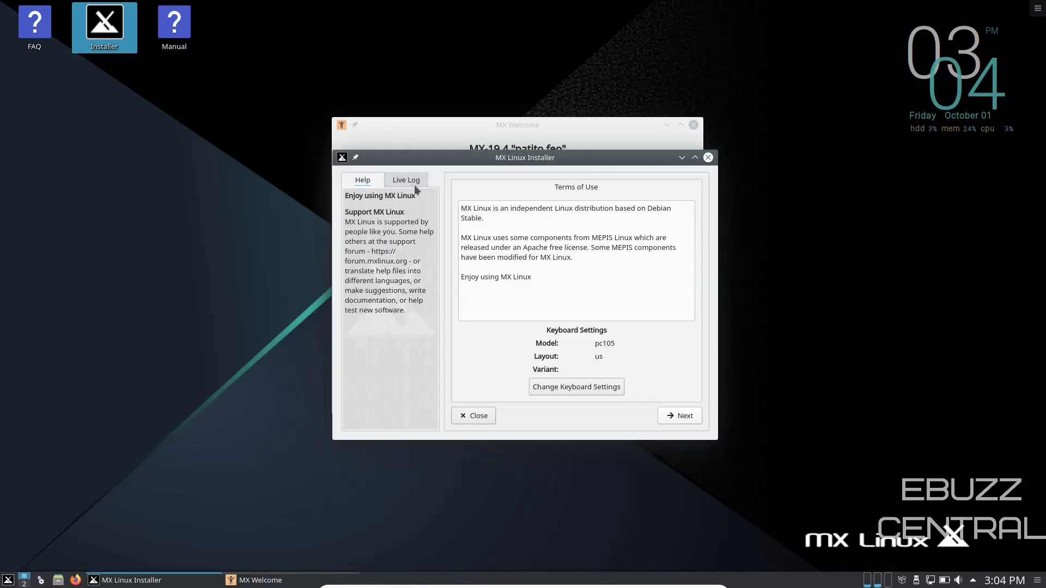
pyautogui.moveTo(605, 158); pyautogui.dragTo(565, 110)
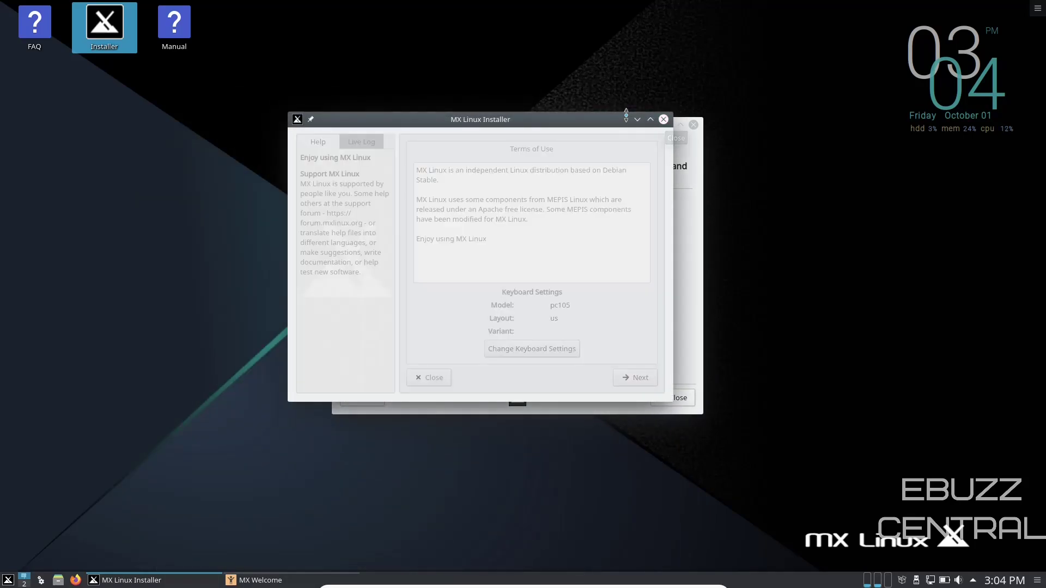
pyautogui.click(663, 119)
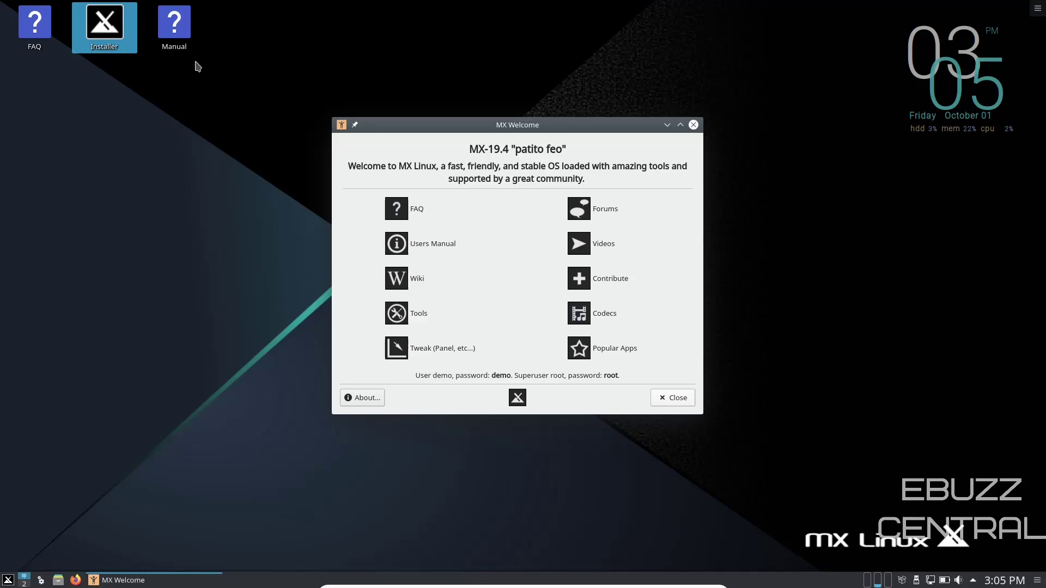
# Launch MX Tools from the application launcher.
pyautogui.doubleClick(104, 25)
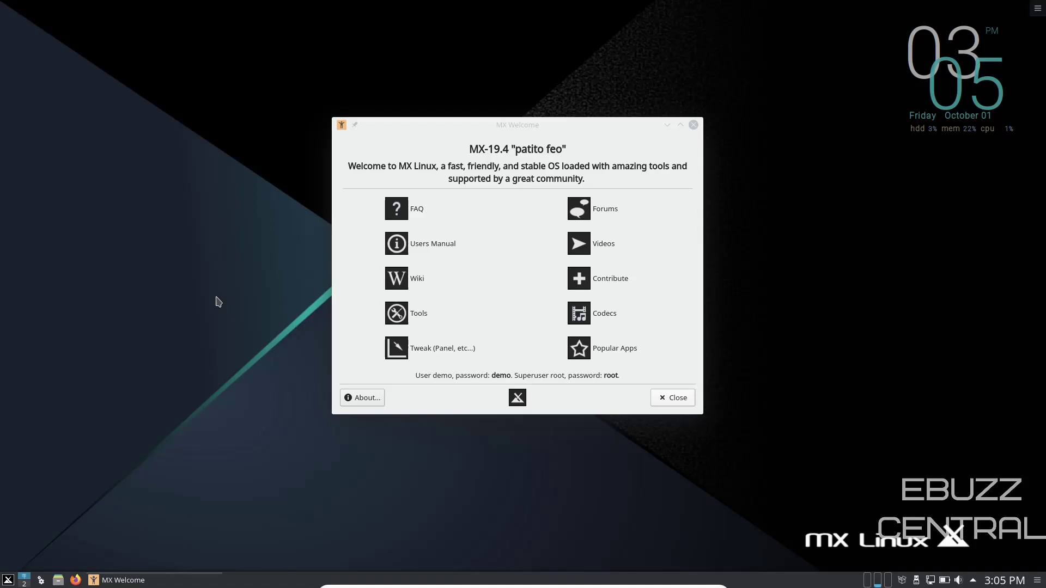
pyautogui.click(9, 581)
pyautogui.click(18, 365)
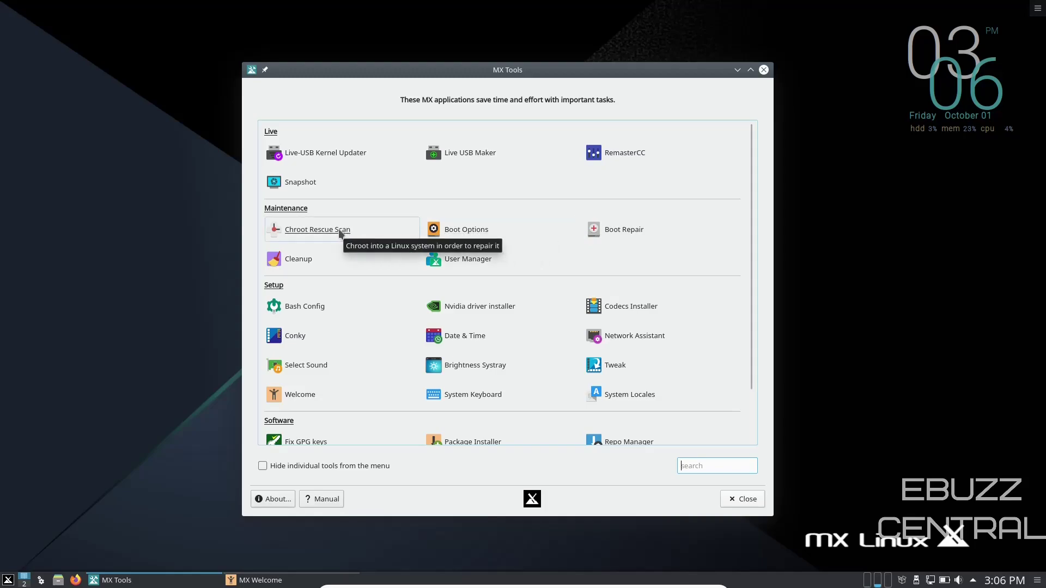
# Start the Nvidia driver installer, submit the root password in Konsole, then close the failed terminal.
pyautogui.click(472, 310)
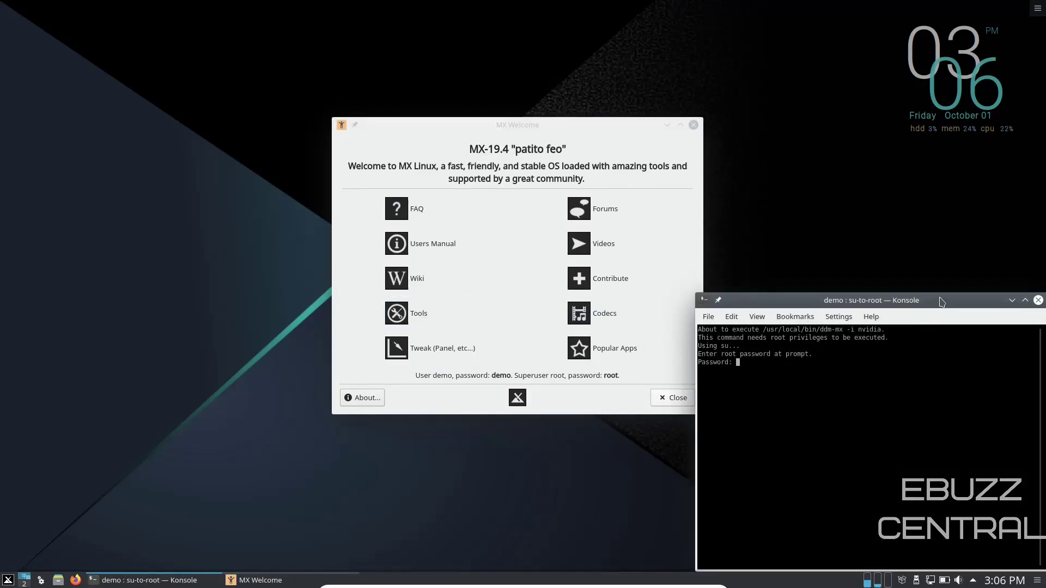
pyautogui.moveTo(940, 301); pyautogui.dragTo(586, 112)
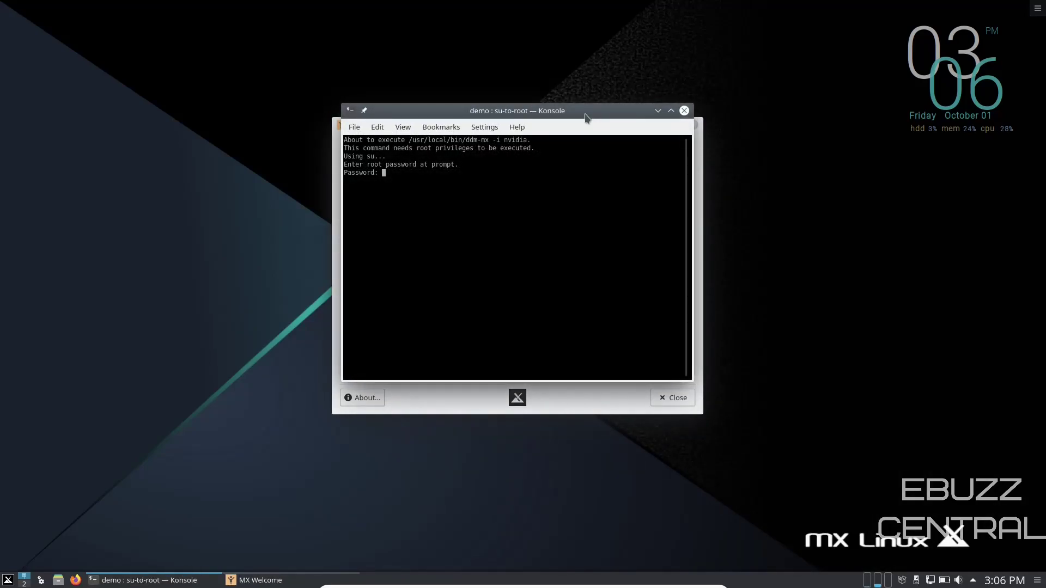
pyautogui.press('Return')
pyautogui.click(685, 111)
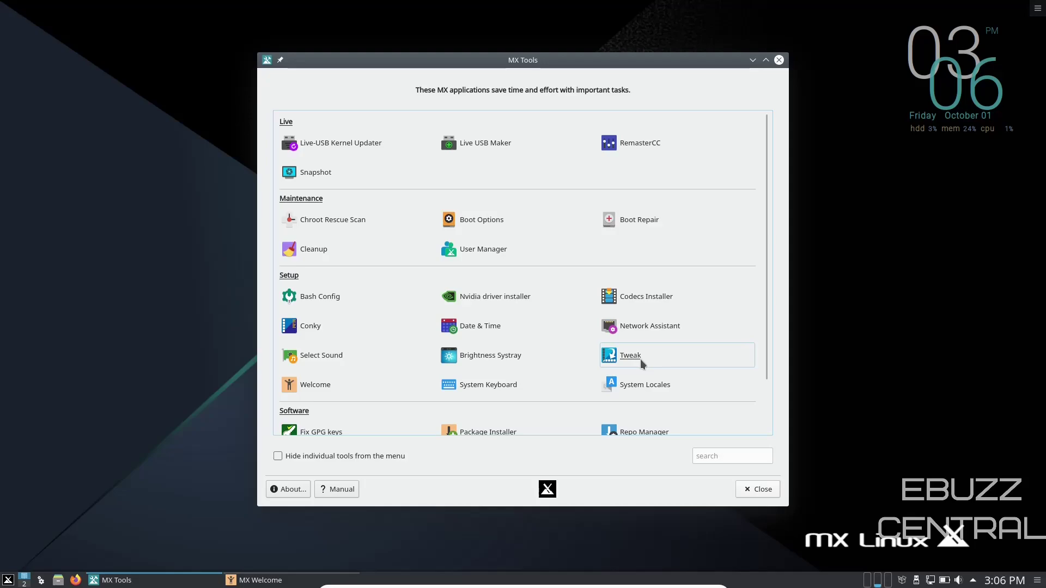
# In MX Tweak, turn off single-click and show windows from all workspaces, then apply and close.
pyautogui.click(640, 358)
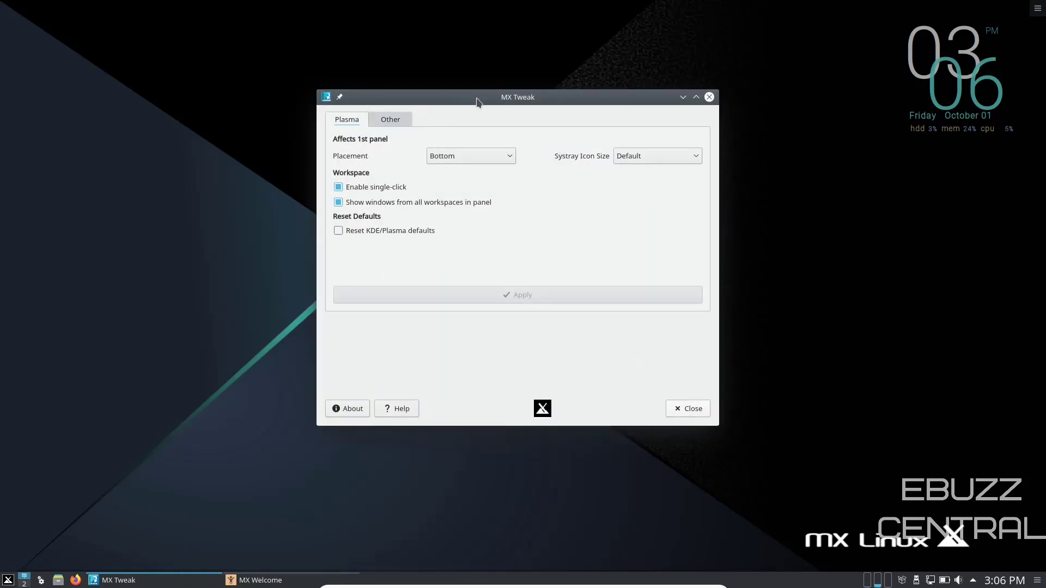
pyautogui.moveTo(477, 102); pyautogui.dragTo(398, 70)
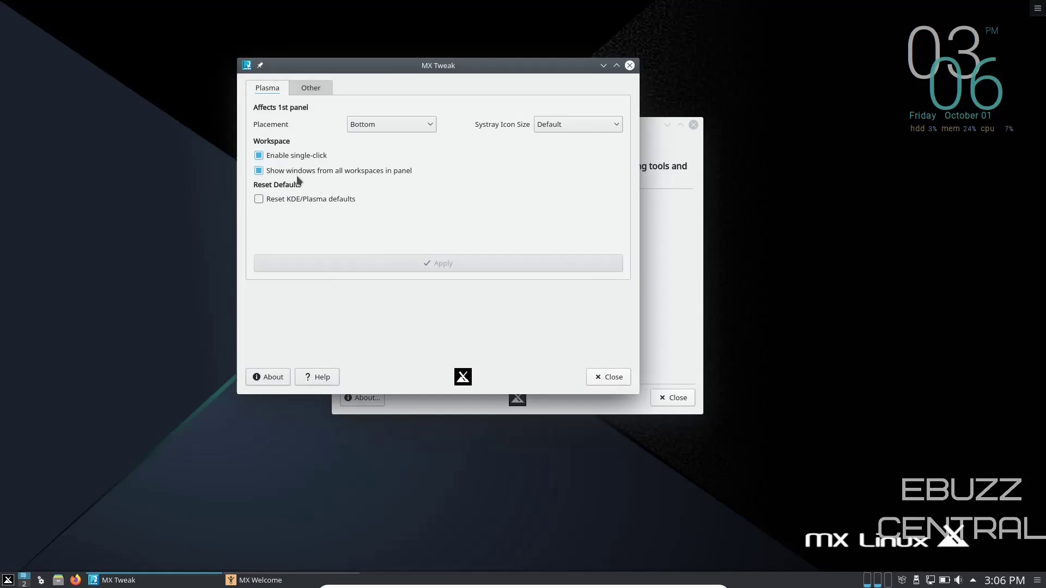
pyautogui.click(259, 155)
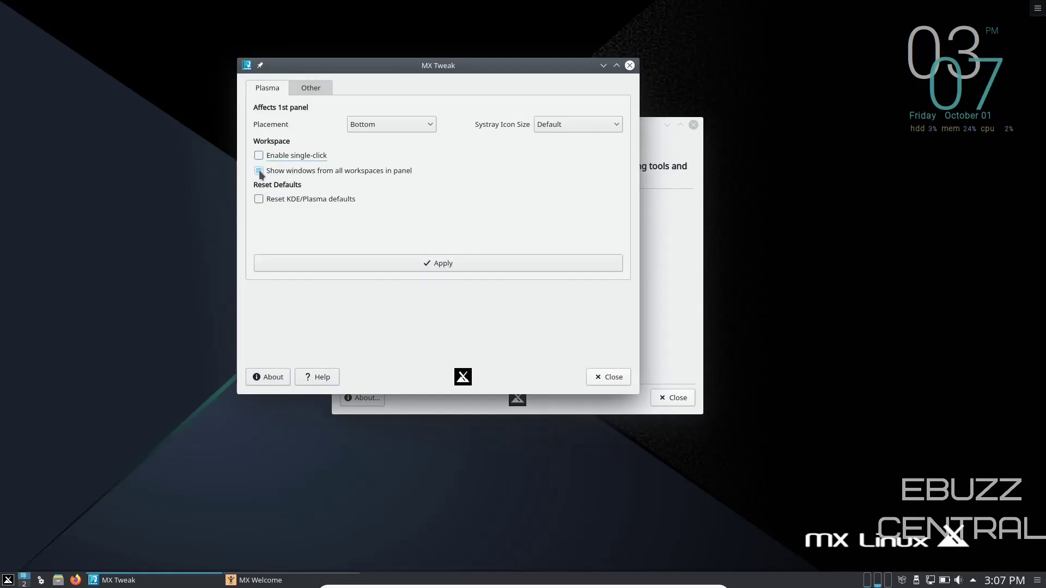
pyautogui.click(259, 171)
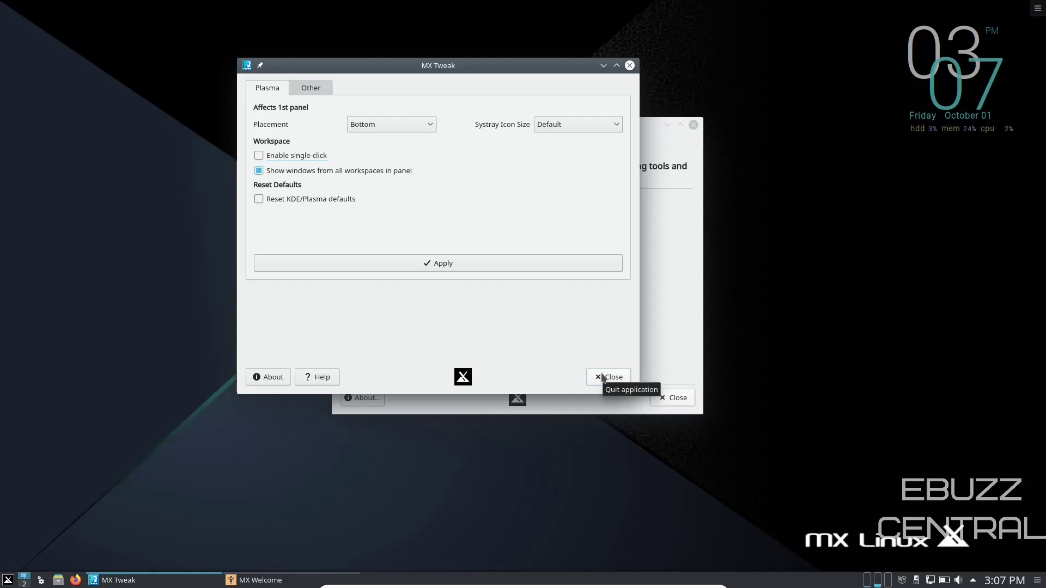
pyautogui.click(442, 264)
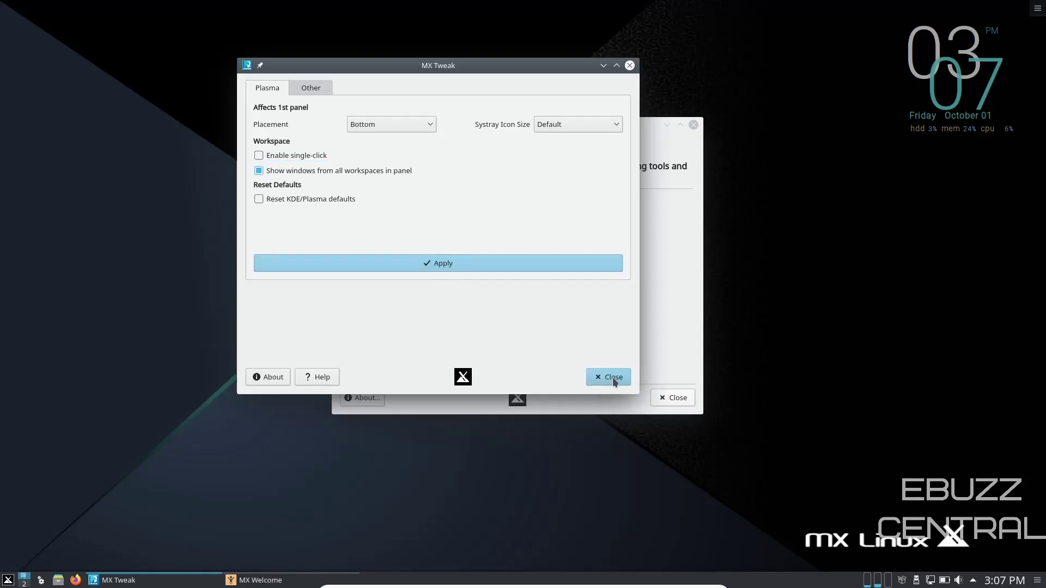
pyautogui.click(611, 377)
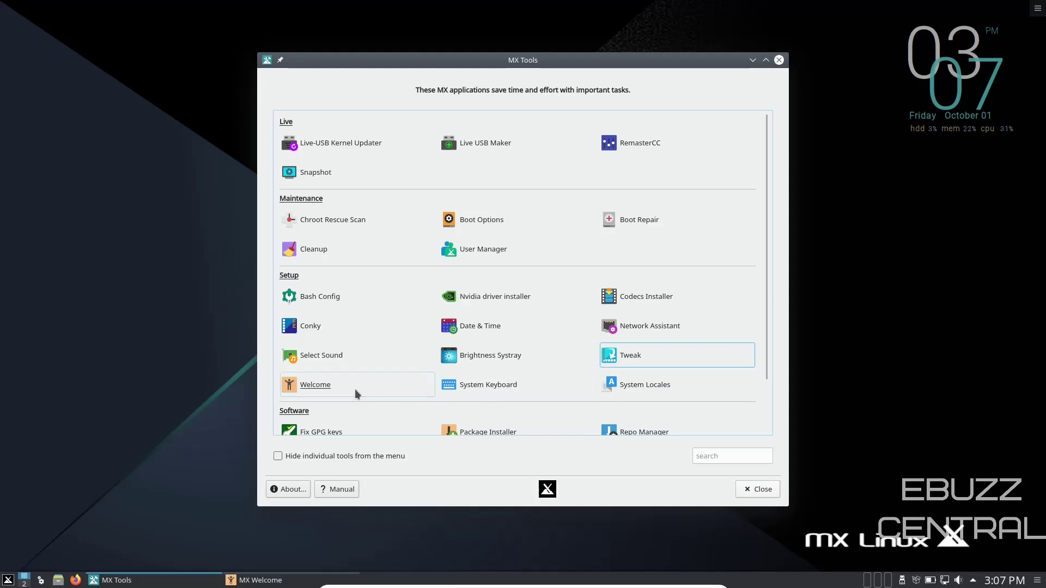
pyautogui.scroll(-2, 423, 382)
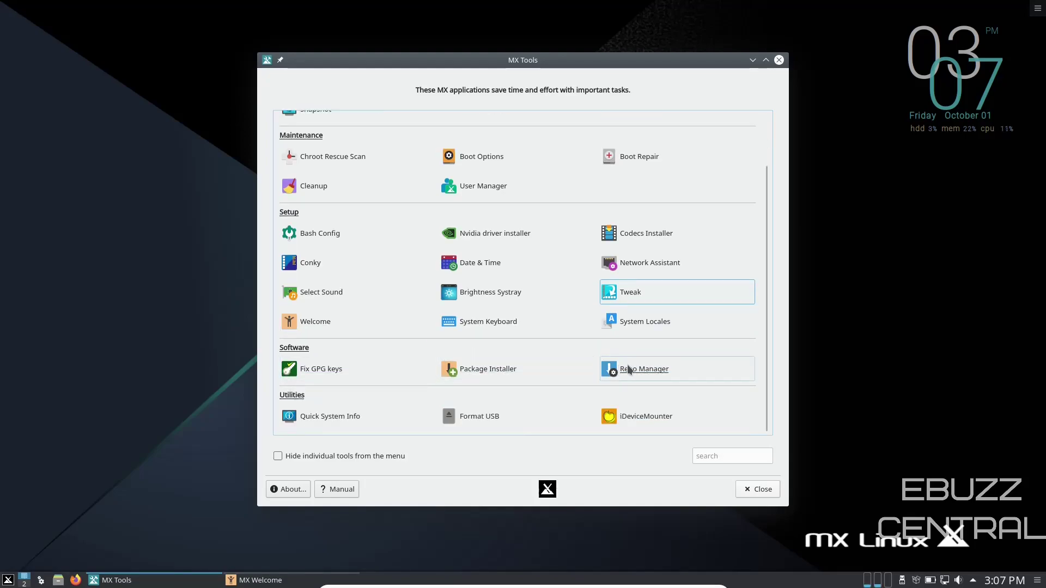
# Launch MX Package Installer with the root password and maximize its window.
pyautogui.click(470, 370)
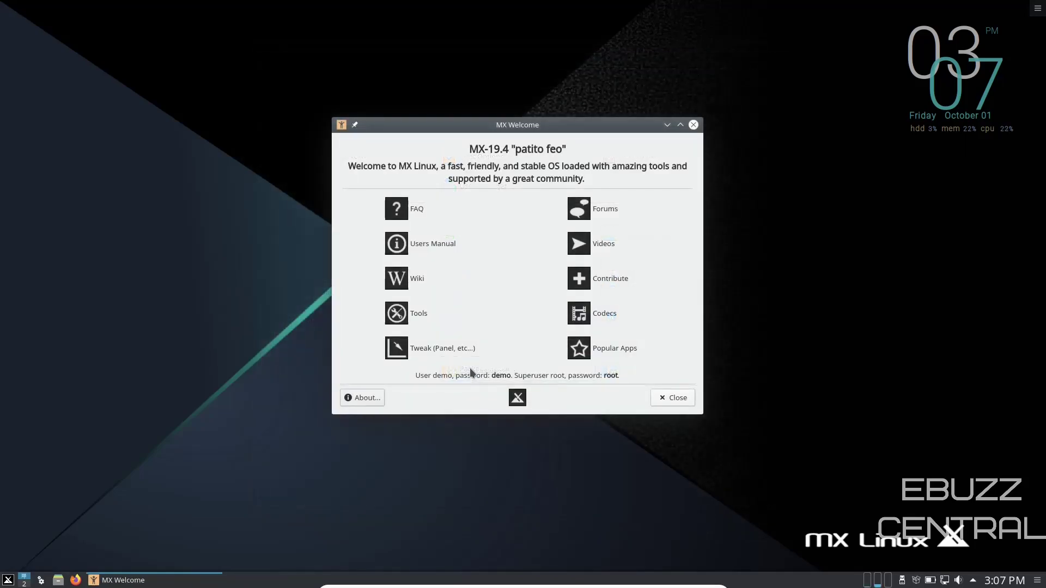
pyautogui.write('root')
pyautogui.press('Return')
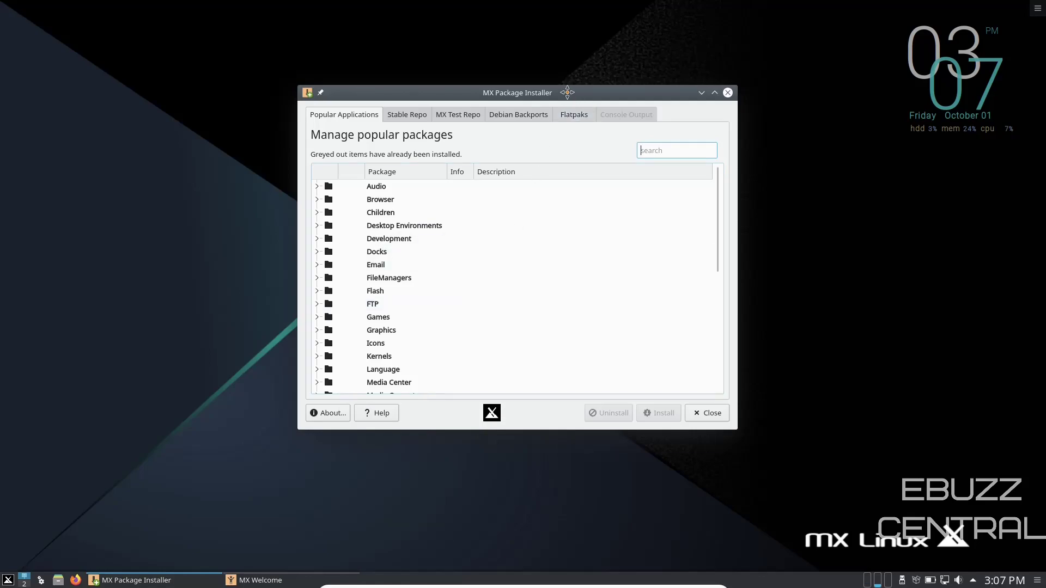
pyautogui.moveTo(573, 98); pyautogui.dragTo(557, 87)
pyautogui.doubleClick(590, 76)
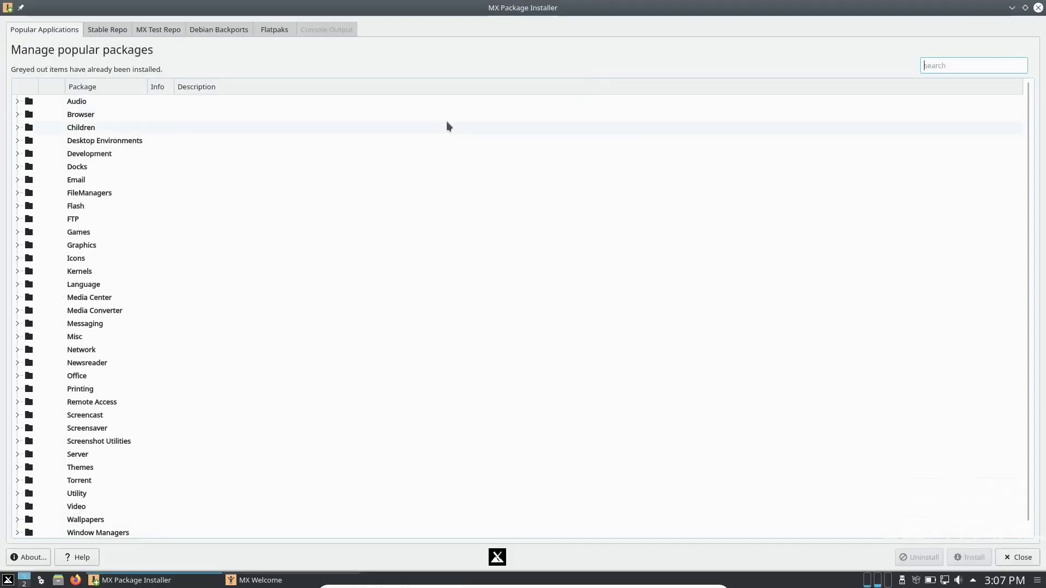
# Browse the Audio and Browser categories, selecting Spotify and Brave.
pyautogui.click(17, 101)
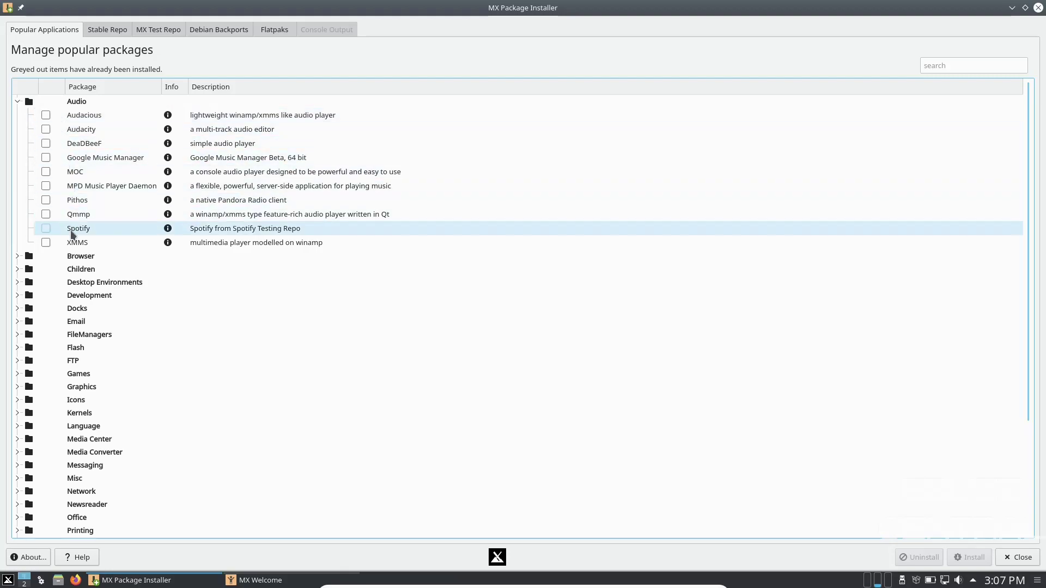
pyautogui.click(46, 228)
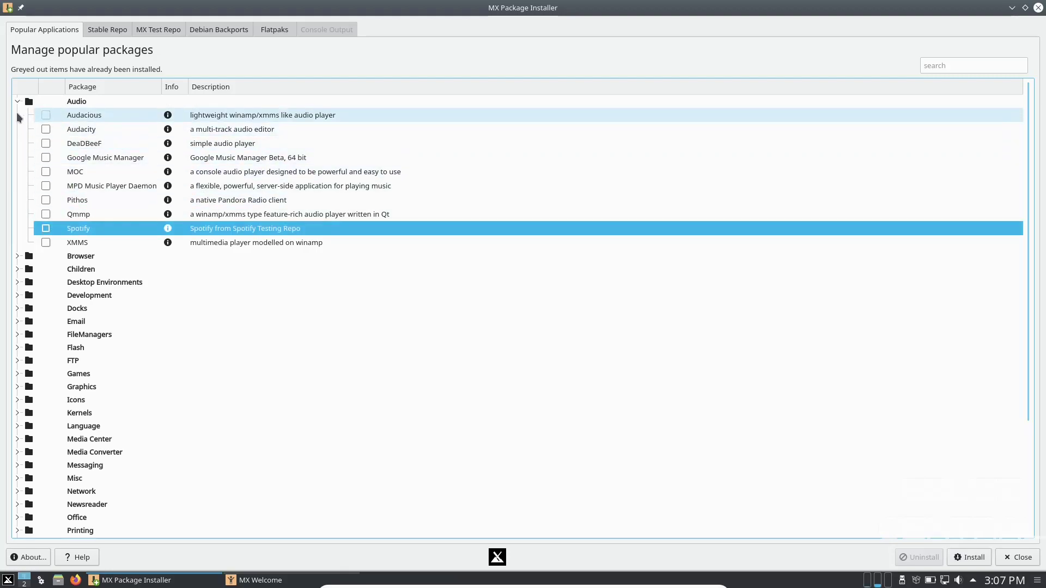
pyautogui.click(15, 101)
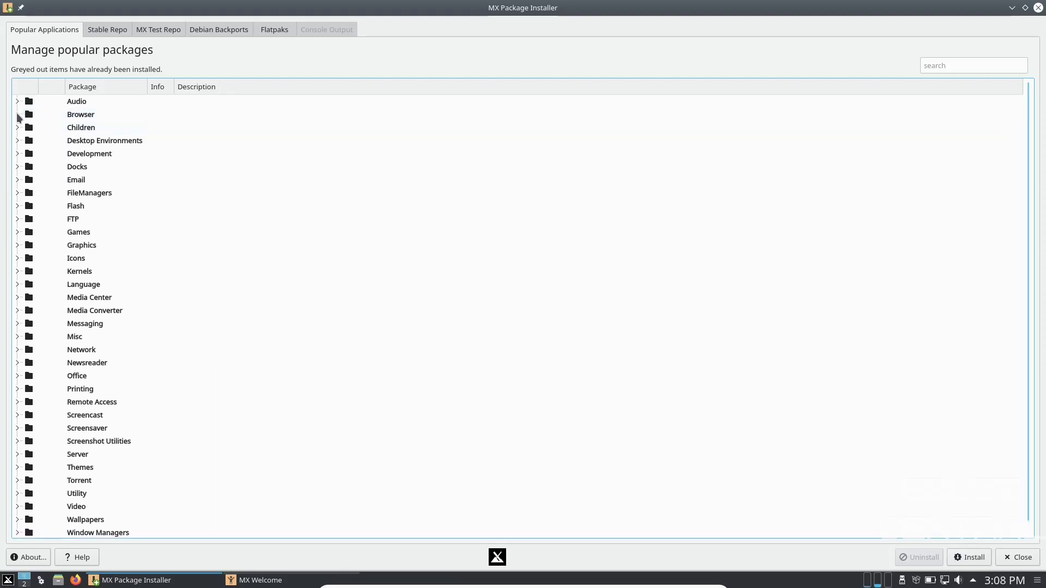
pyautogui.click(16, 114)
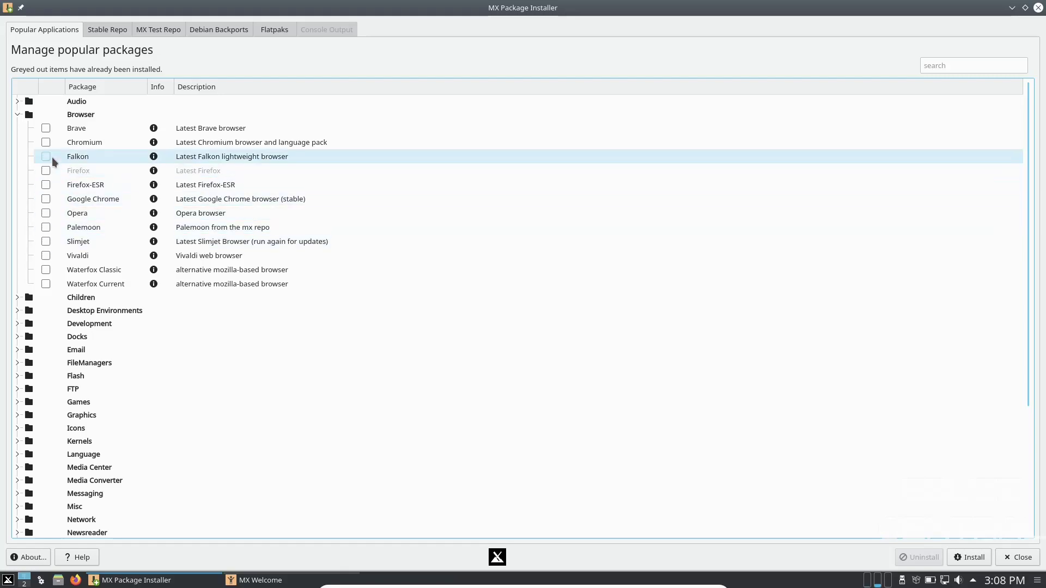
pyautogui.click(46, 131)
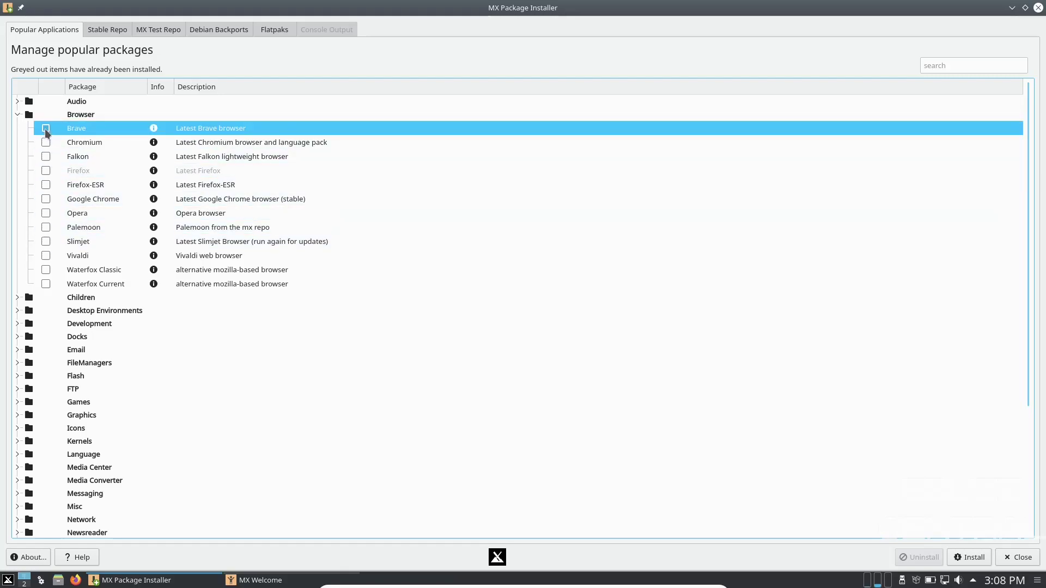
pyautogui.click(18, 115)
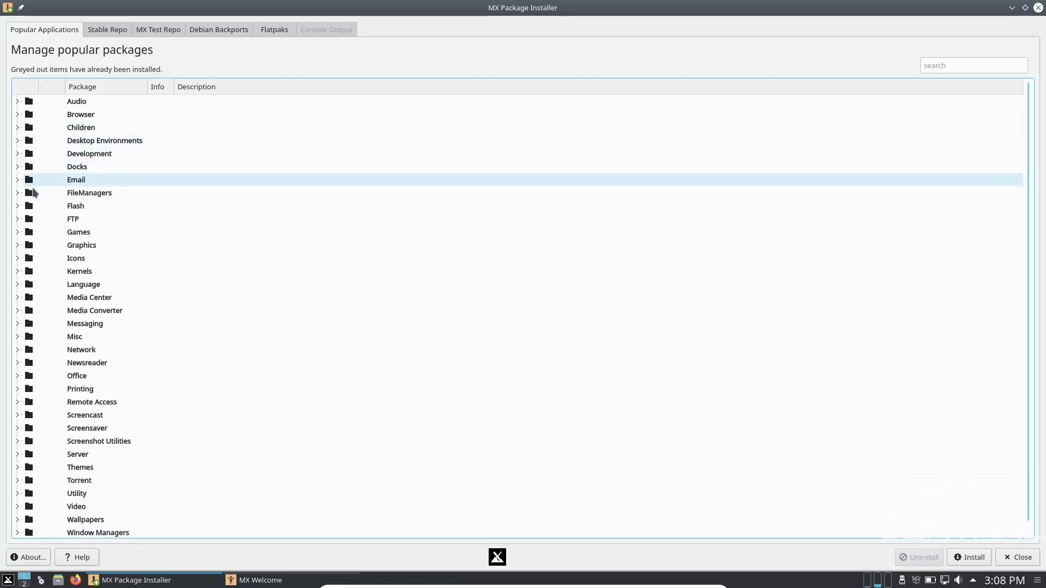
# Browse the Video and Torrent categories, selecting Kdenlive and qBittorrent, then close the installer.
pyautogui.scroll(-1, 60, 451)
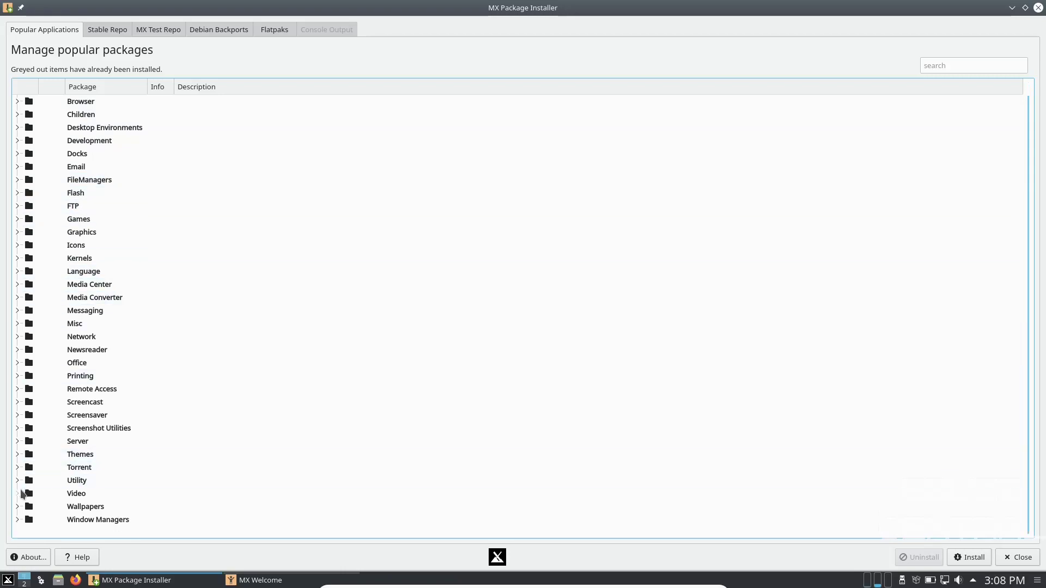
pyautogui.click(18, 494)
pyautogui.scroll(-2, 71, 430)
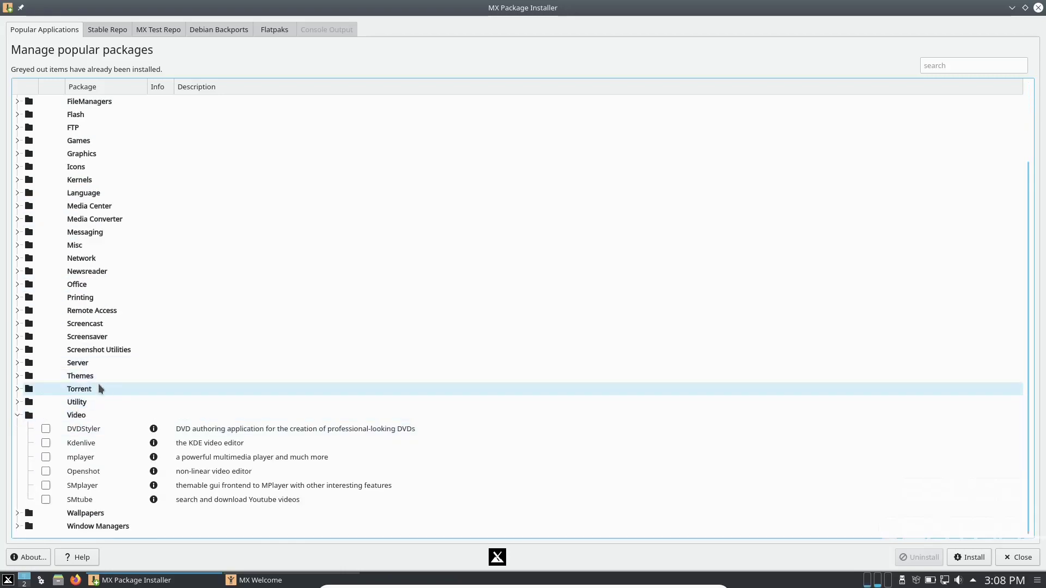
pyautogui.click(46, 448)
pyautogui.click(15, 417)
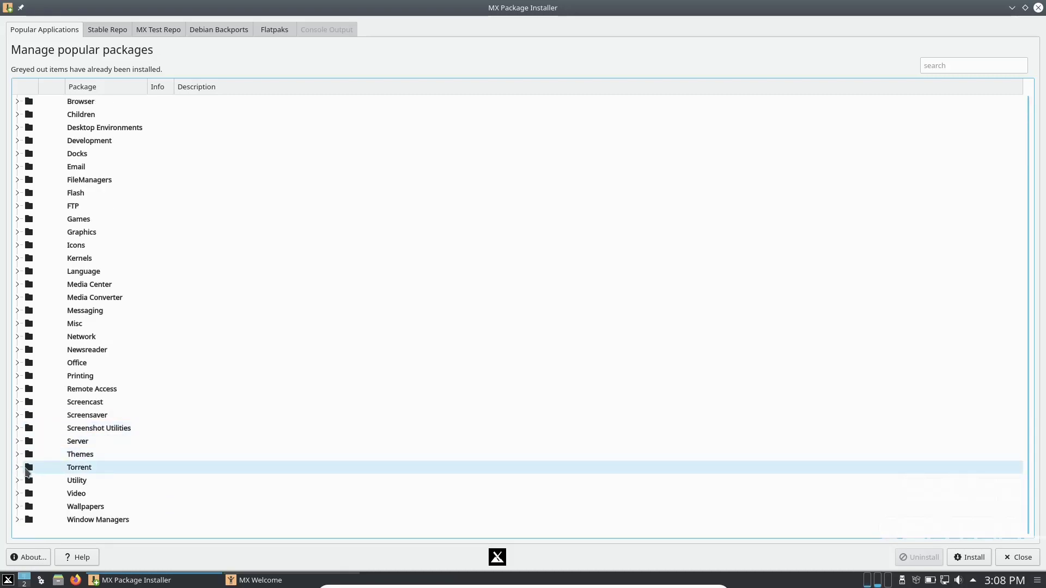
pyautogui.doubleClick(25, 469)
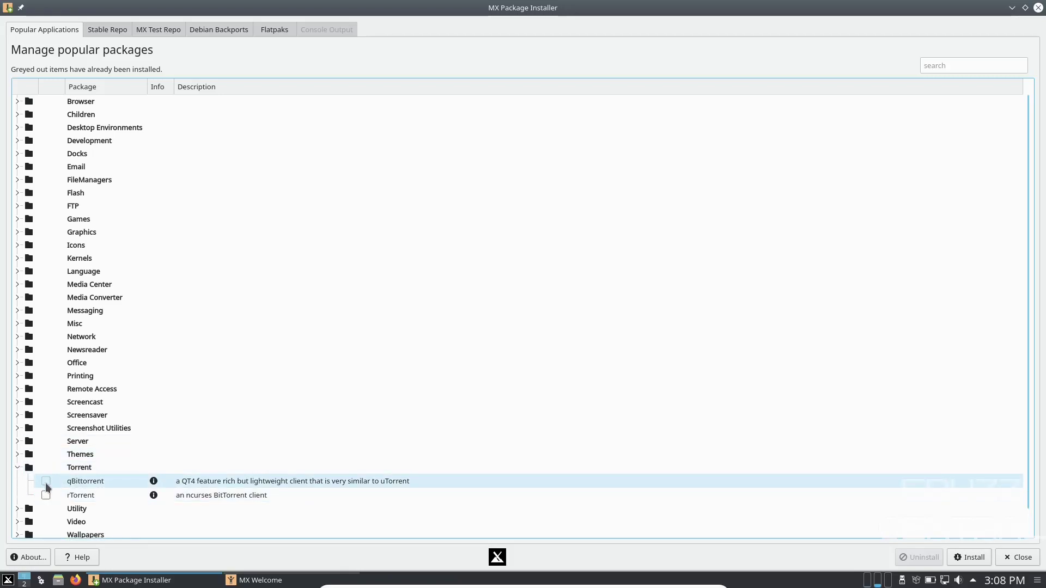
pyautogui.click(46, 484)
pyautogui.click(17, 468)
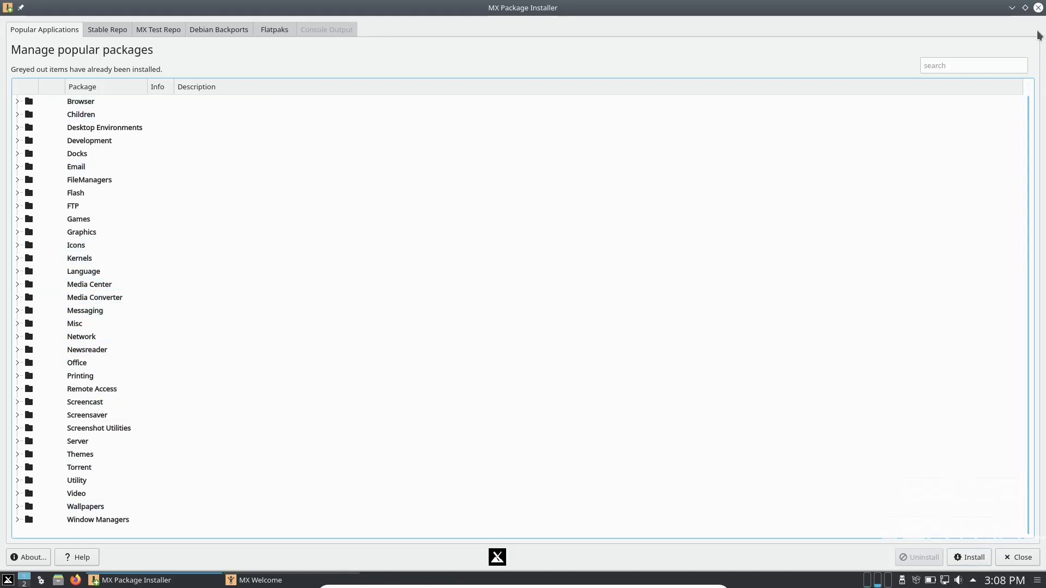
pyautogui.click(1038, 8)
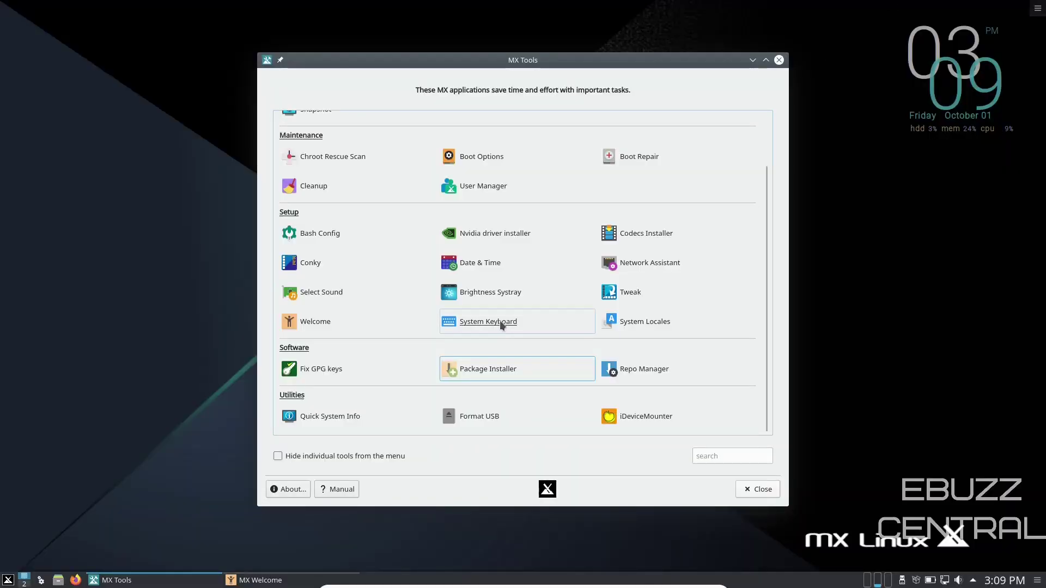
# Launch Codecs Installer, enter the root password, and accept the legal-responsibility prompt.
pyautogui.scroll(3, 501, 323)
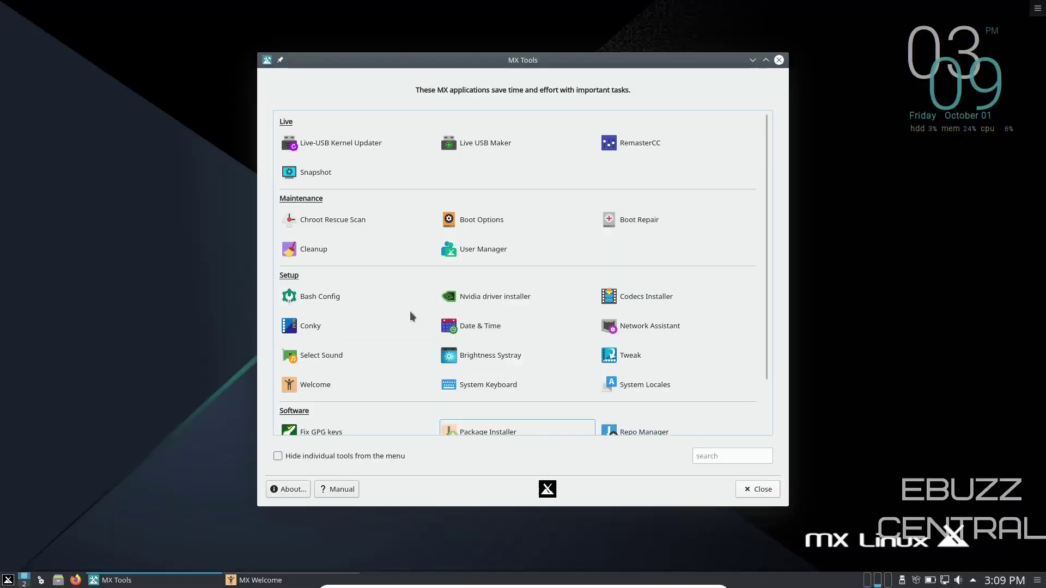
pyautogui.click(633, 296)
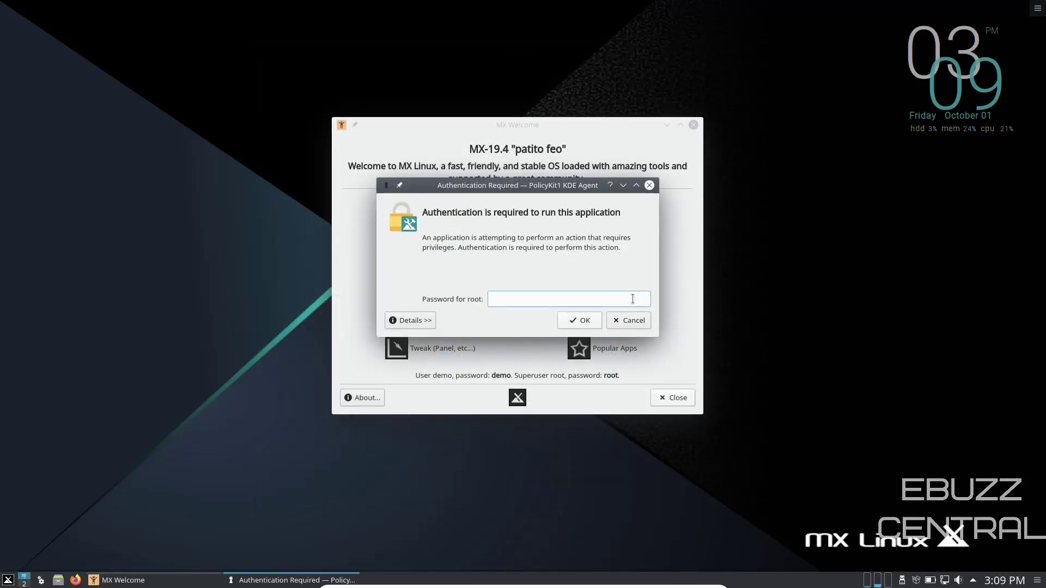
pyautogui.write('root')
pyautogui.press('Return')
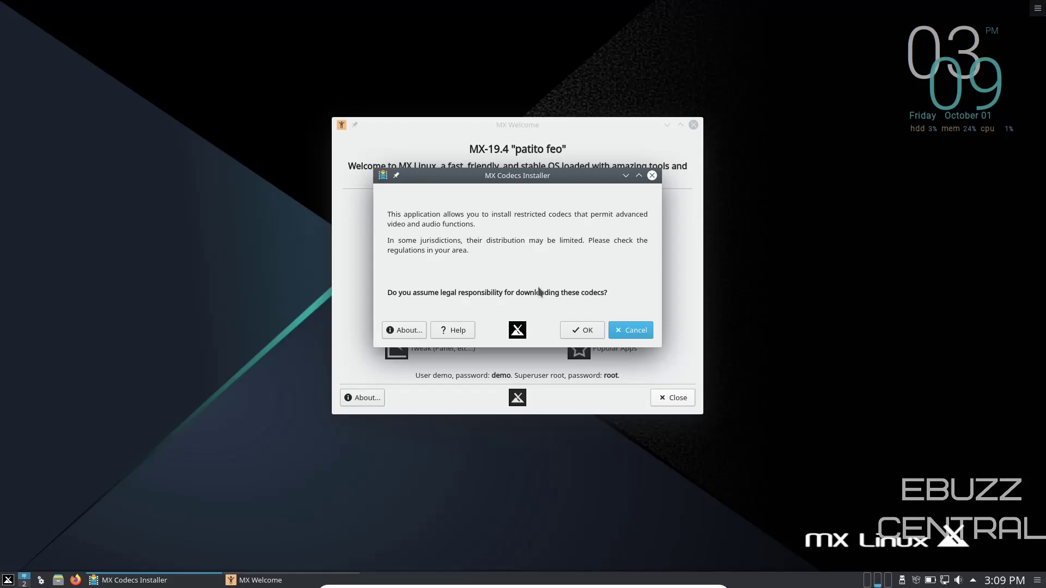
pyautogui.click(586, 328)
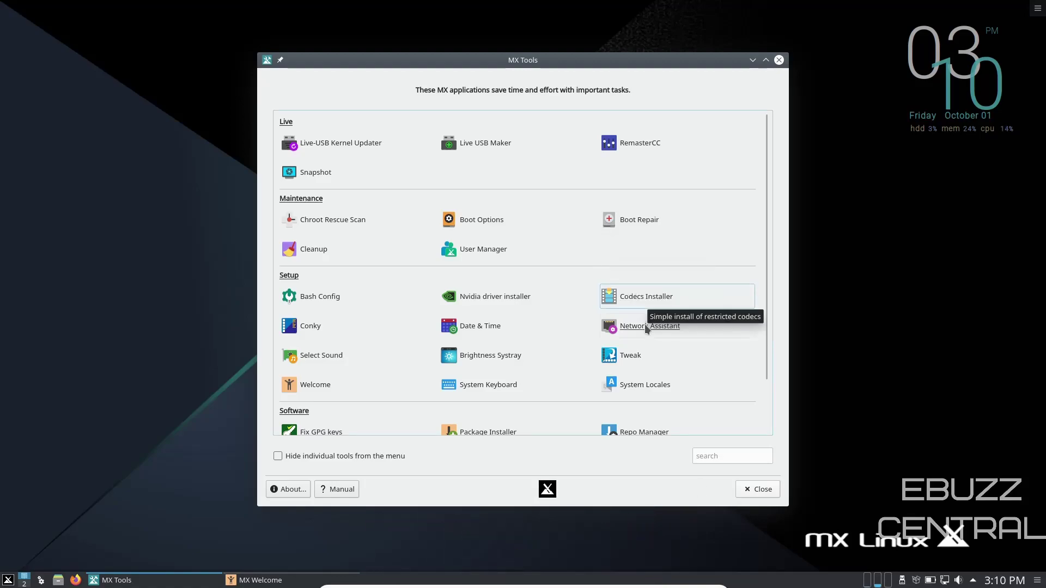
# Change the panel placement to Top on MX Tweak's Plasma tab, apply it, and close MX Tweak.
pyautogui.click(632, 356)
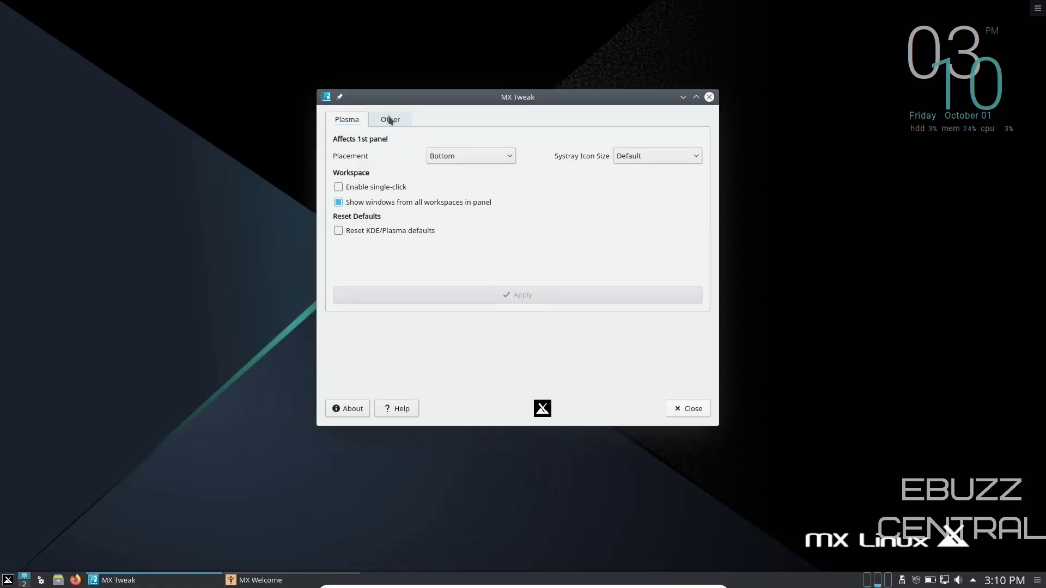
pyautogui.click(389, 119)
pyautogui.scroll(1, 389, 121)
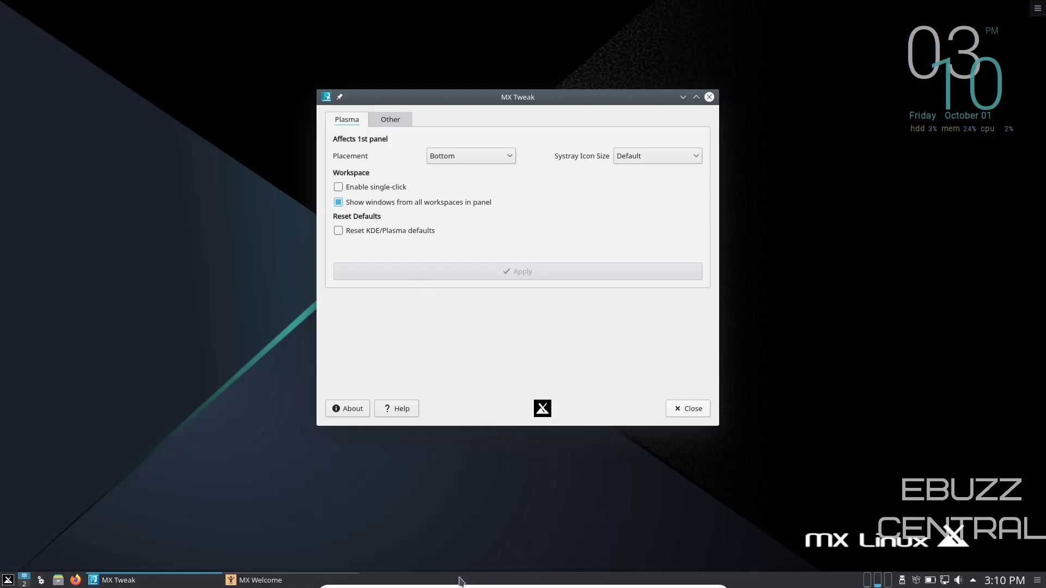
pyautogui.click(508, 157)
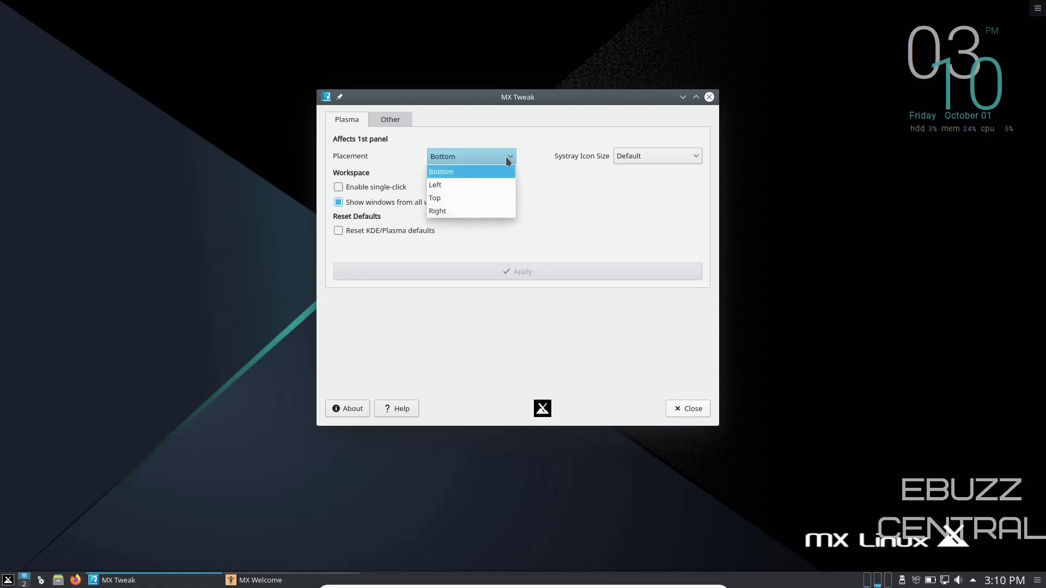
pyautogui.click(475, 198)
pyautogui.click(510, 274)
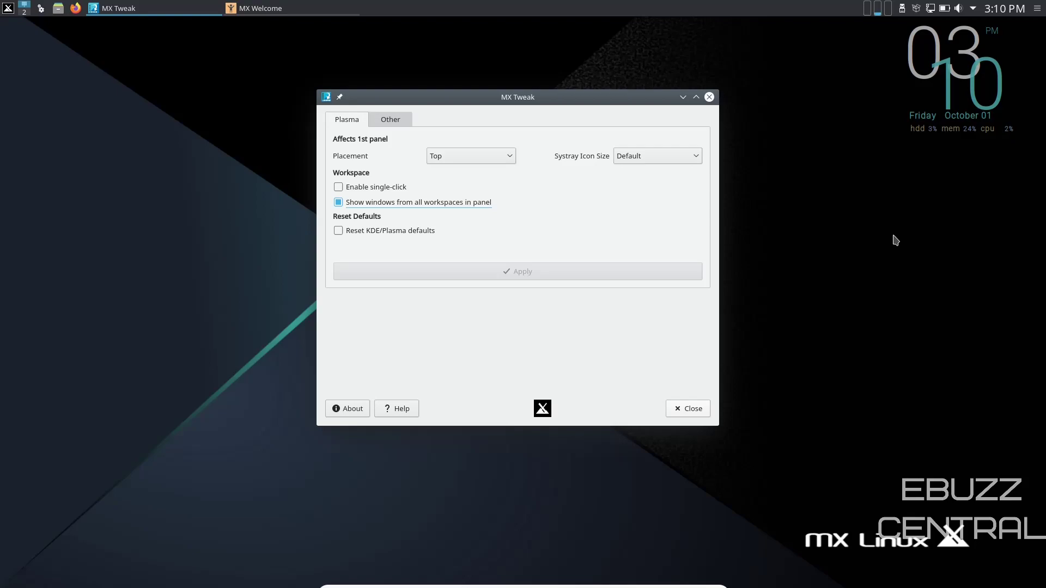
pyautogui.click(709, 97)
# Close MX Tools, then apply the Breeze Dark theme under Look And Feel in System Settings.
pyautogui.click(783, 60)
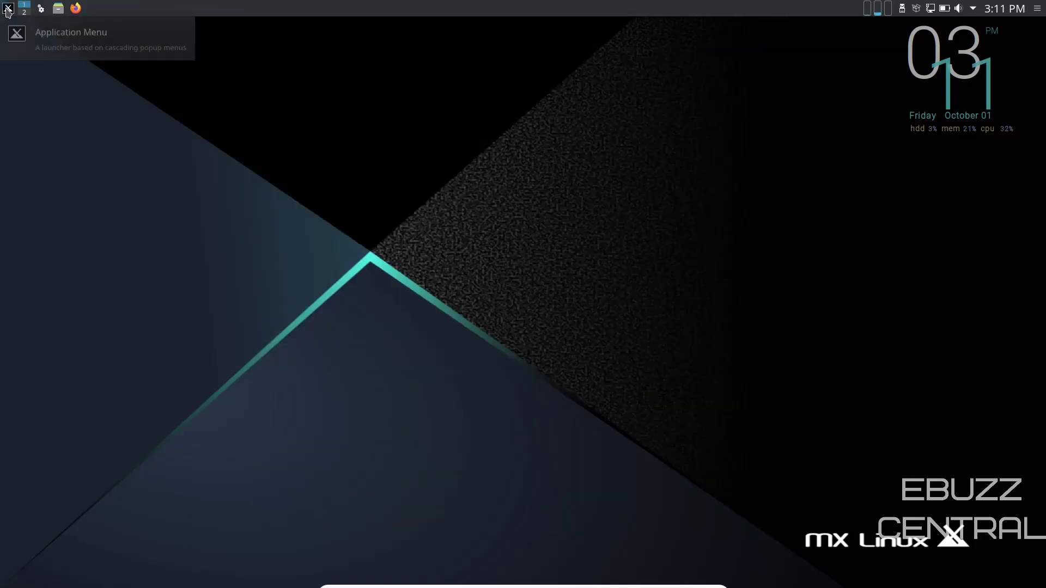
pyautogui.click(8, 9)
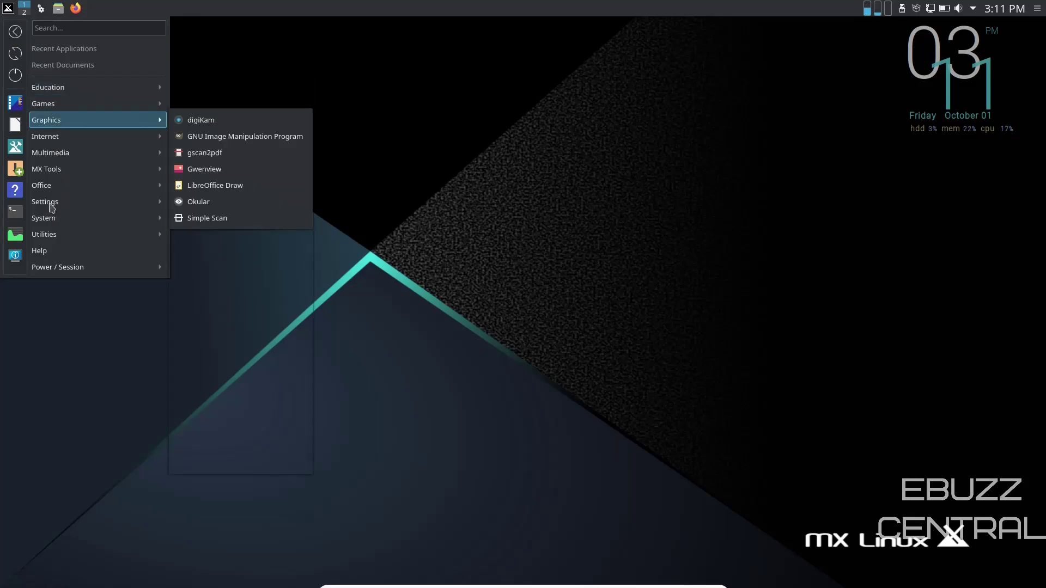
pyautogui.moveTo(50, 205)
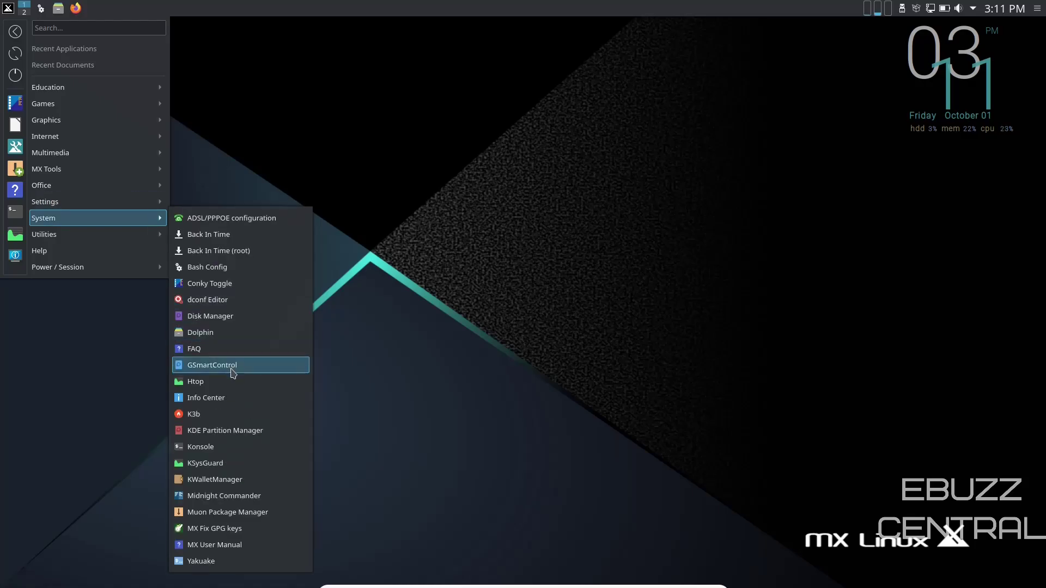
pyautogui.click(214, 381)
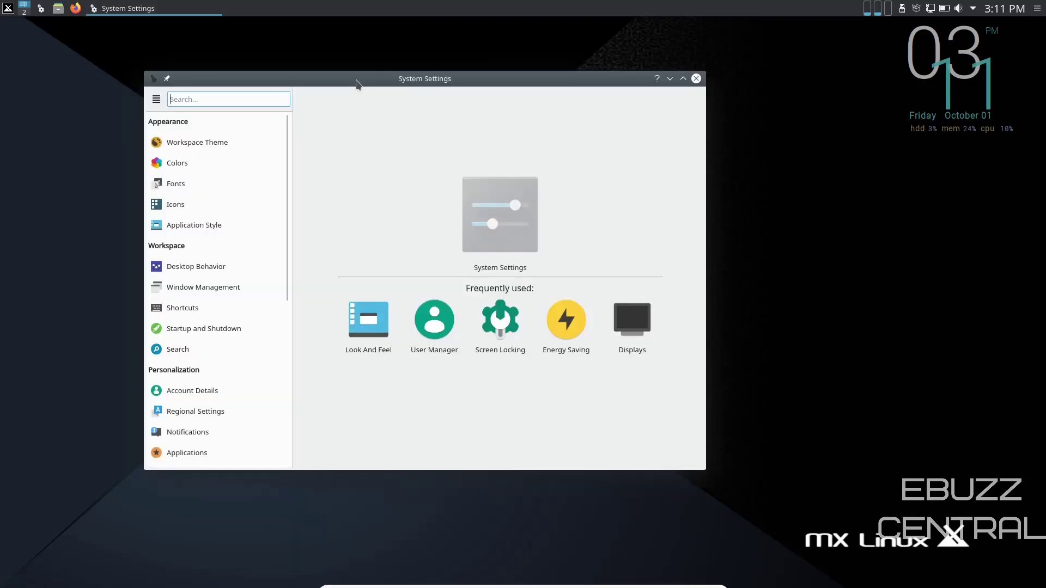
pyautogui.moveTo(357, 83); pyautogui.dragTo(451, 95)
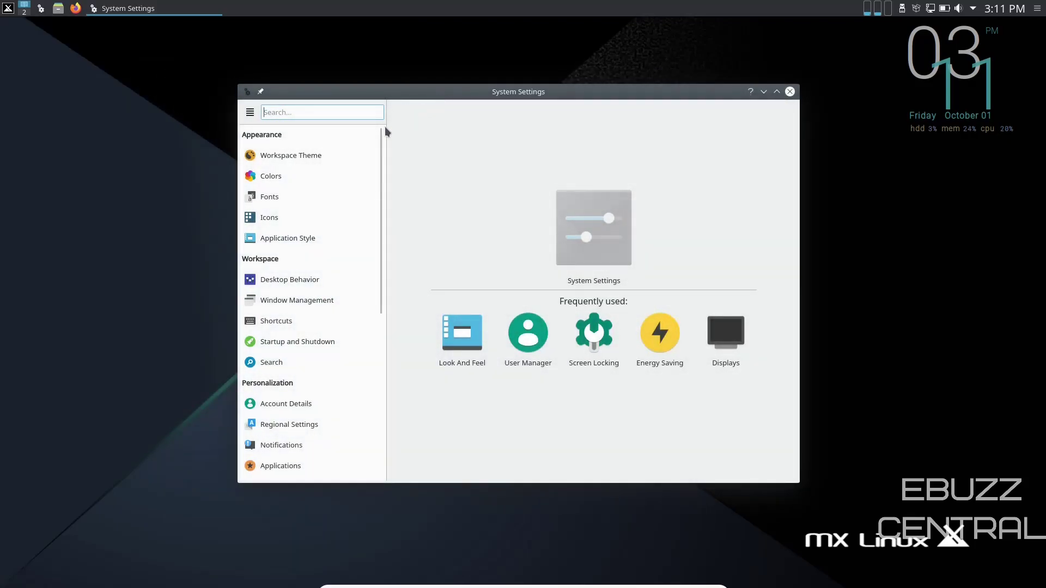
pyautogui.click(304, 156)
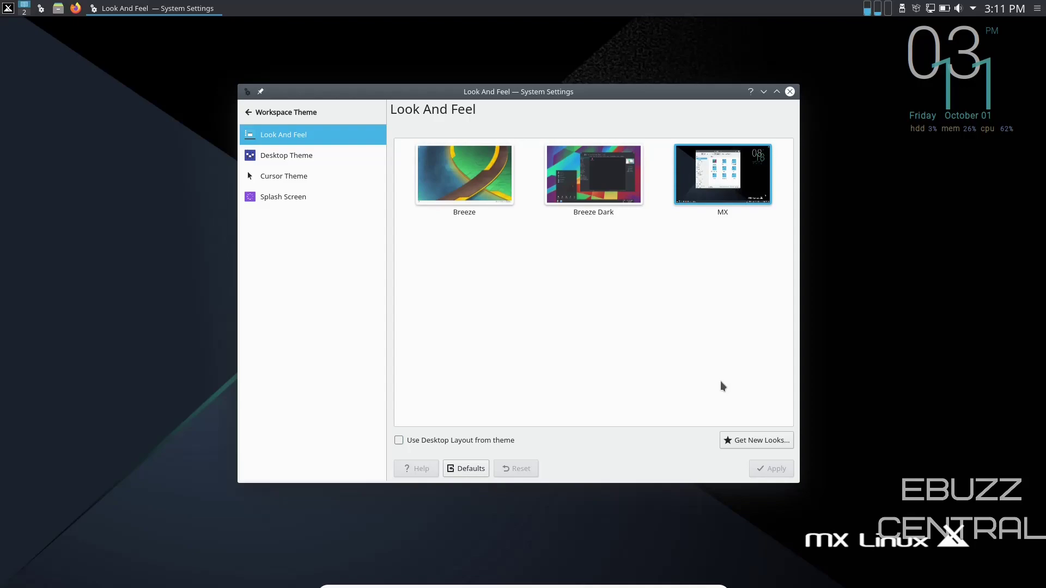
pyautogui.click(589, 194)
pyautogui.click(774, 469)
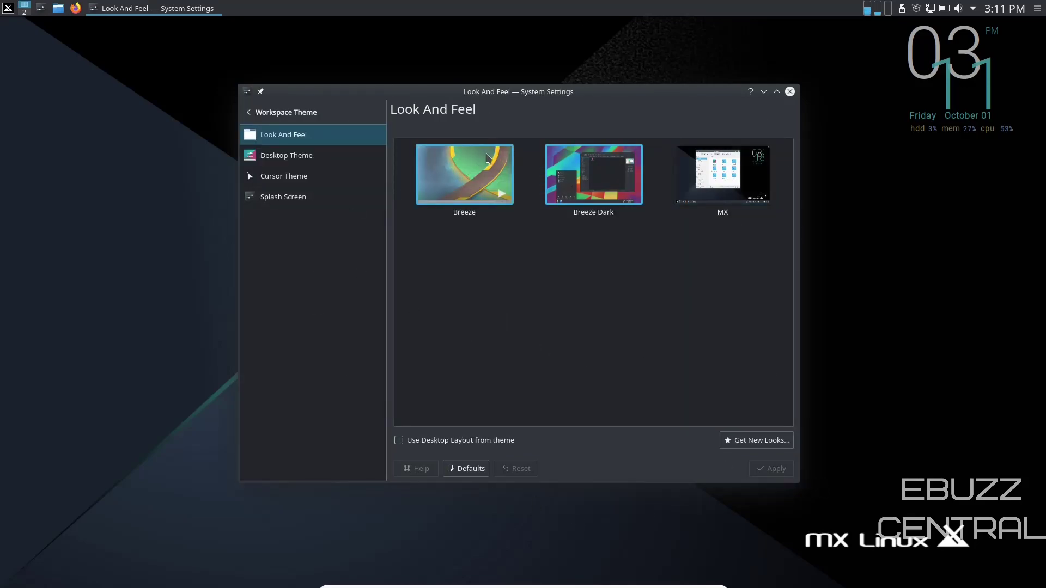
# Use Adjust All Fonts to set General, Small, Toolbar, Menu and Window title fonts to Noto Sans 12, and apply.
pyautogui.click(278, 113)
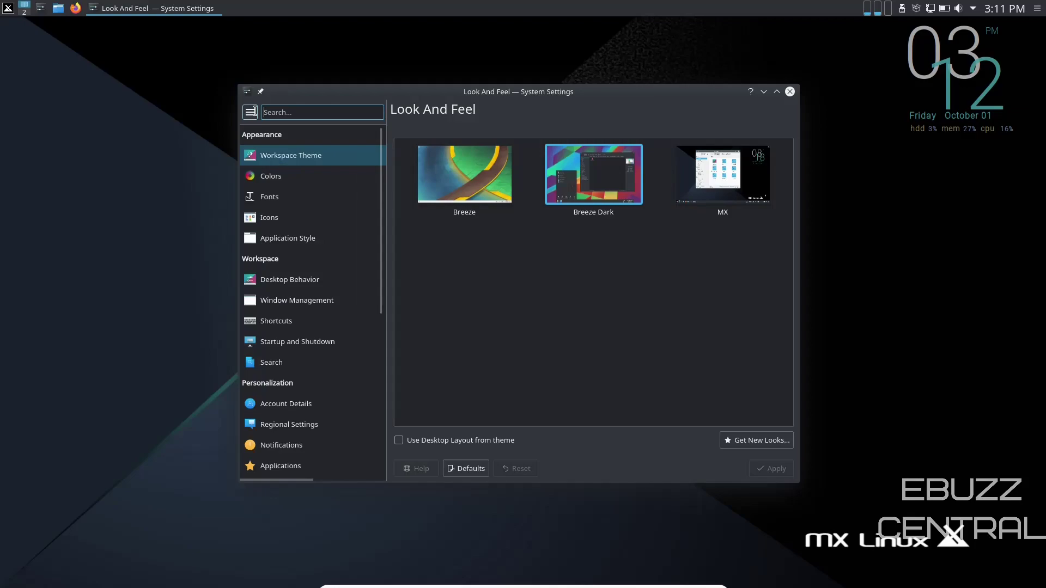
pyautogui.click(276, 197)
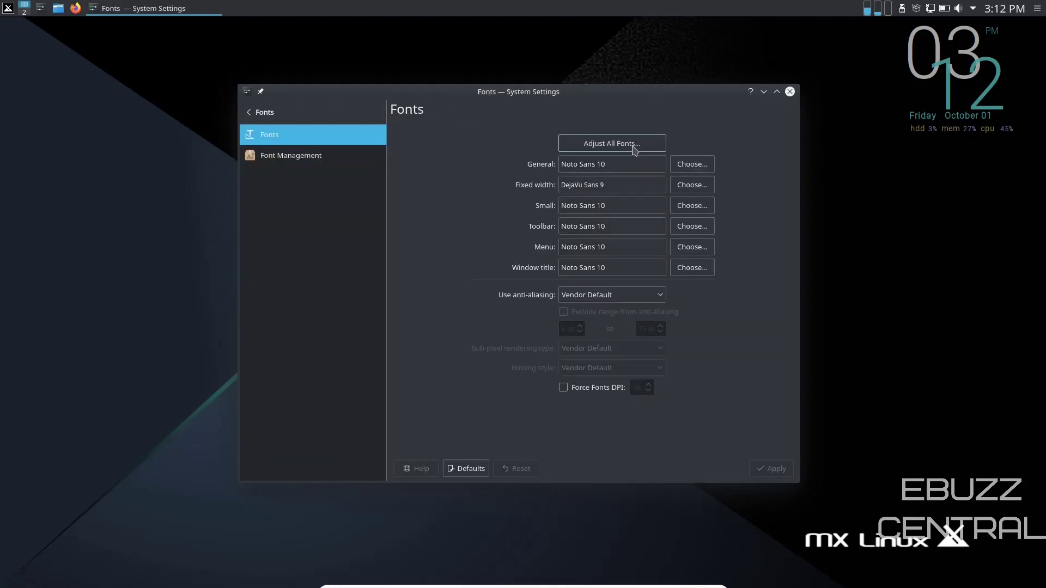
pyautogui.click(633, 146)
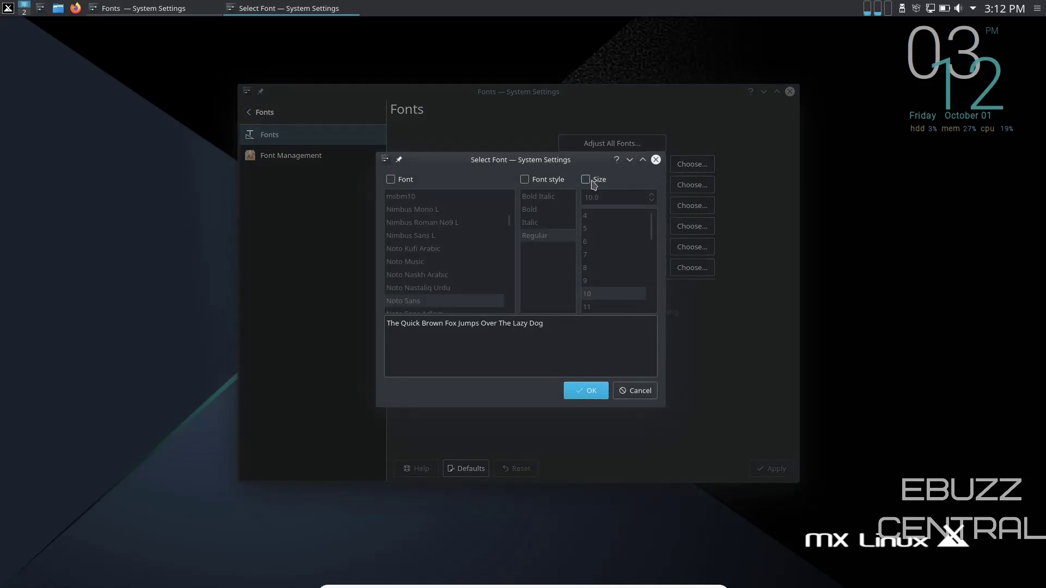
pyautogui.click(588, 181)
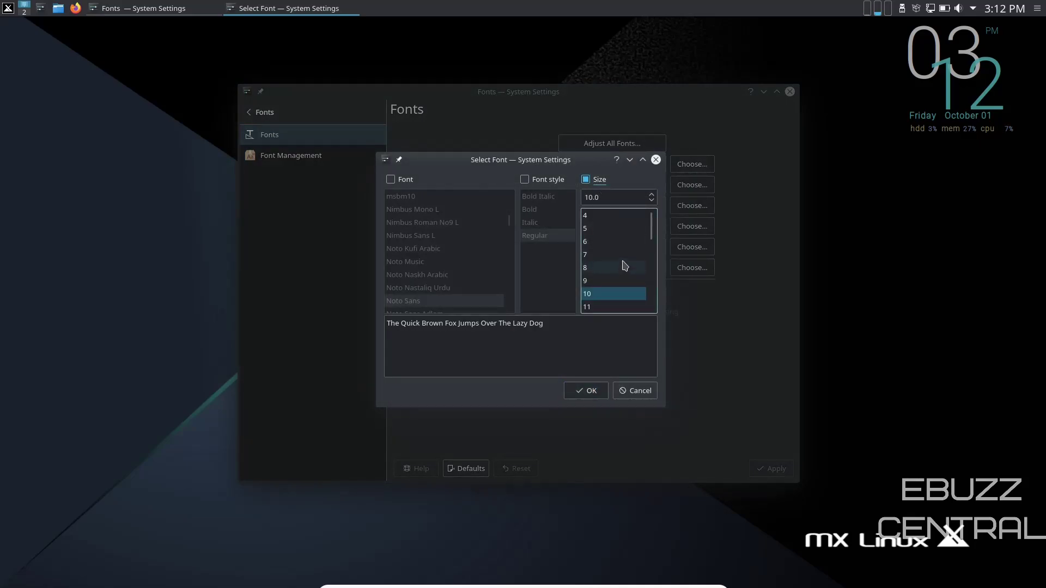
pyautogui.scroll(-1, 625, 266)
pyautogui.click(602, 282)
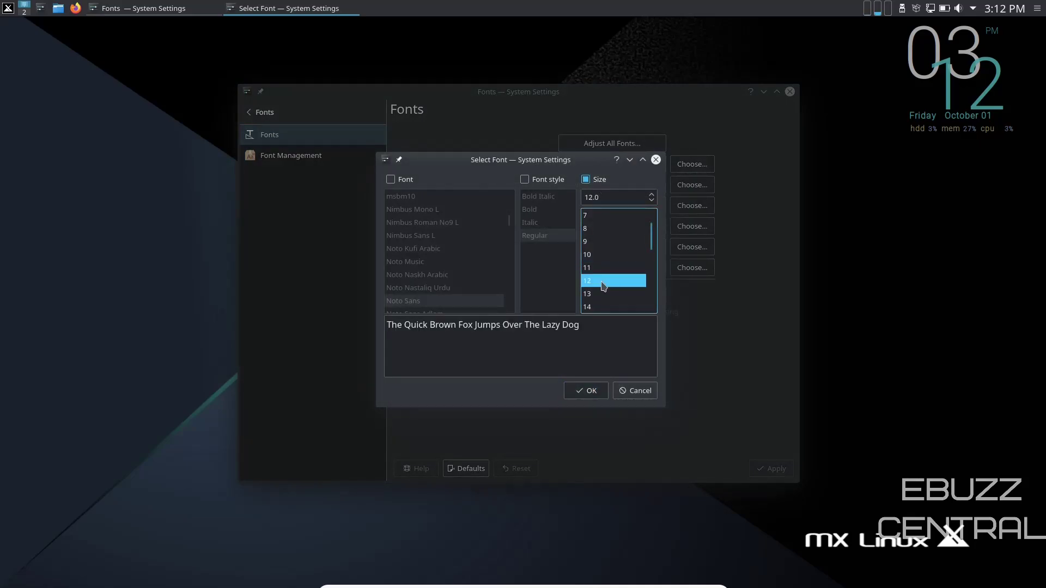
pyautogui.click(594, 395)
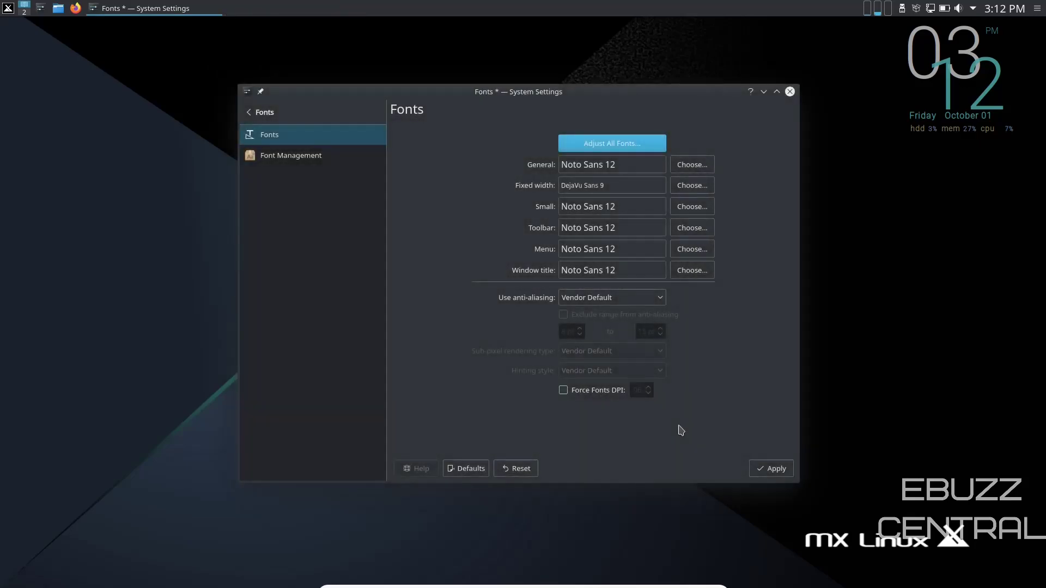
pyautogui.click(776, 469)
pyautogui.click(660, 318)
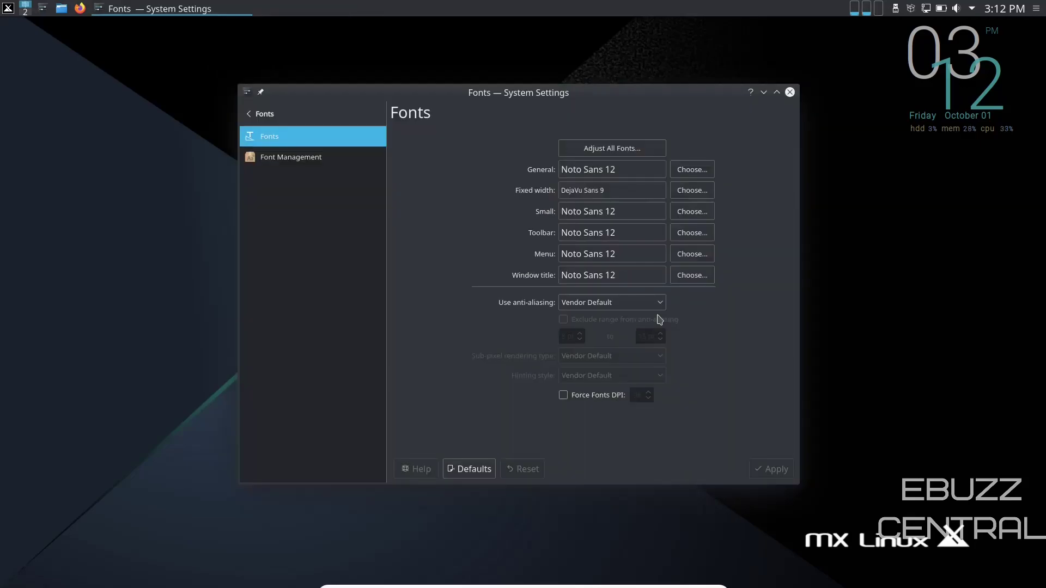
# Enter font size 12.5 in Adjust All Fonts for all system fonts and apply it.
pyautogui.click(631, 151)
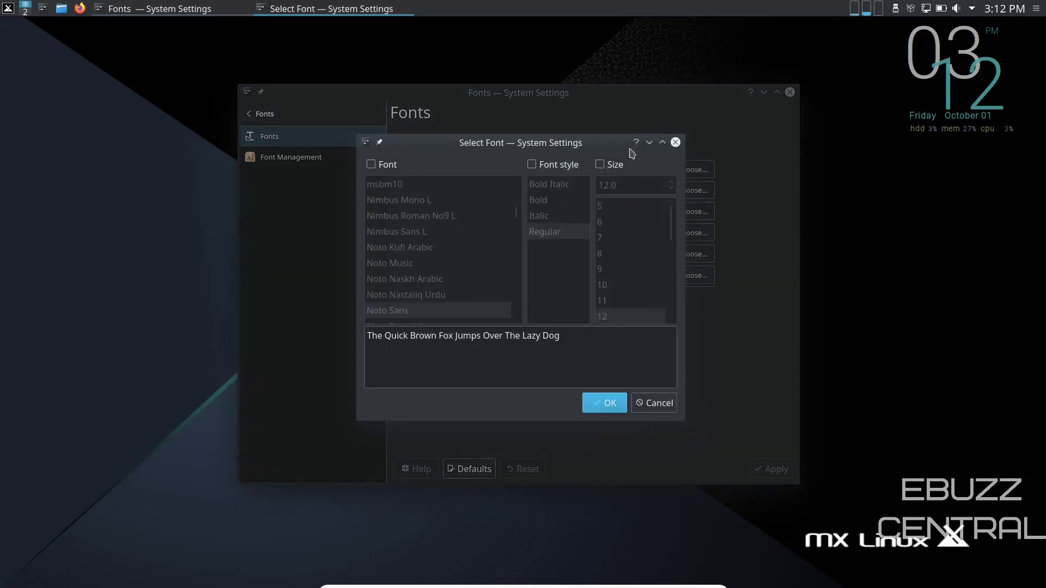
pyautogui.click(600, 165)
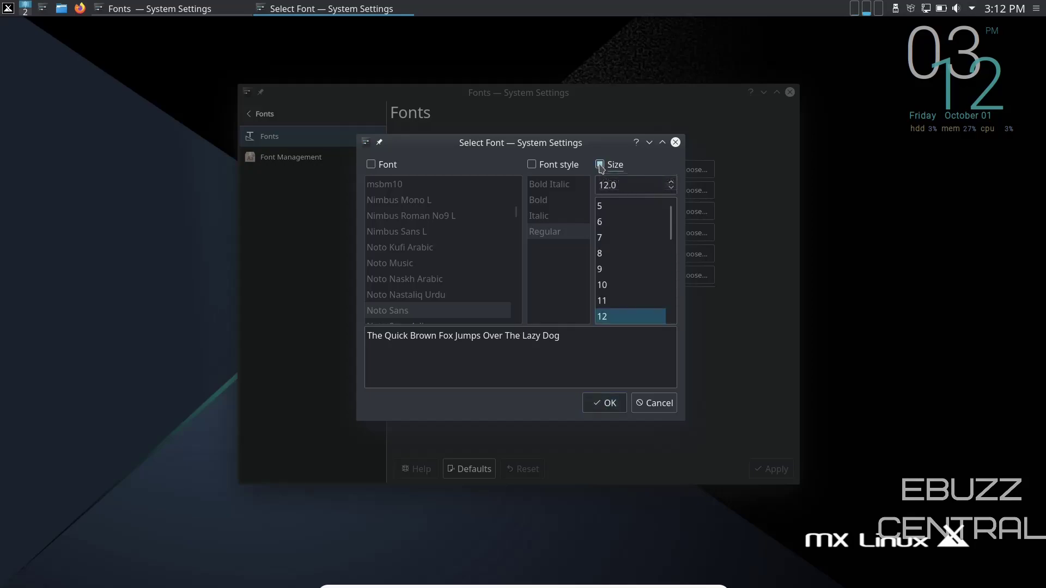
pyautogui.click(672, 184)
pyautogui.click(671, 189)
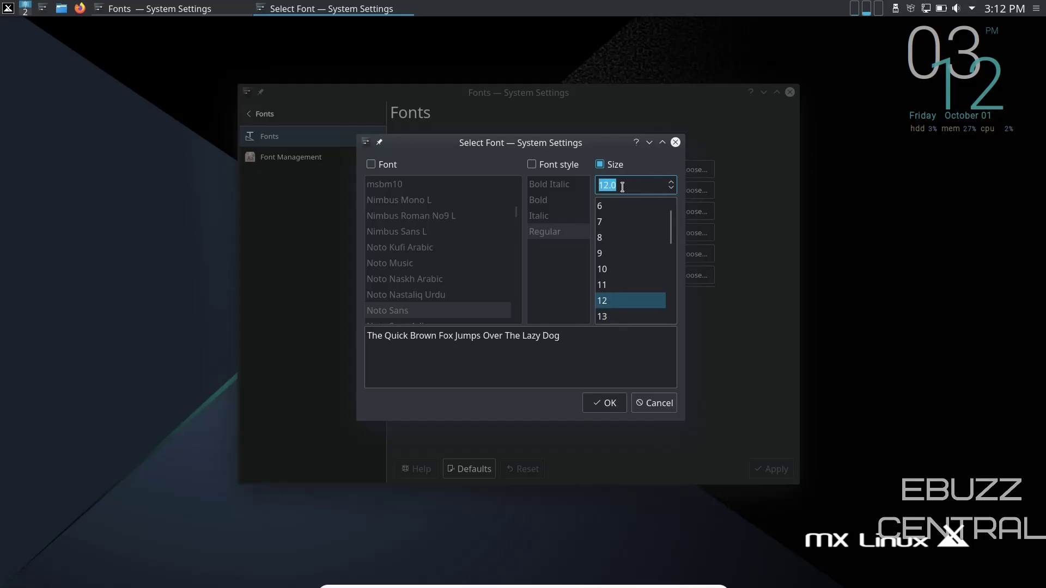
pyautogui.write('12.5')
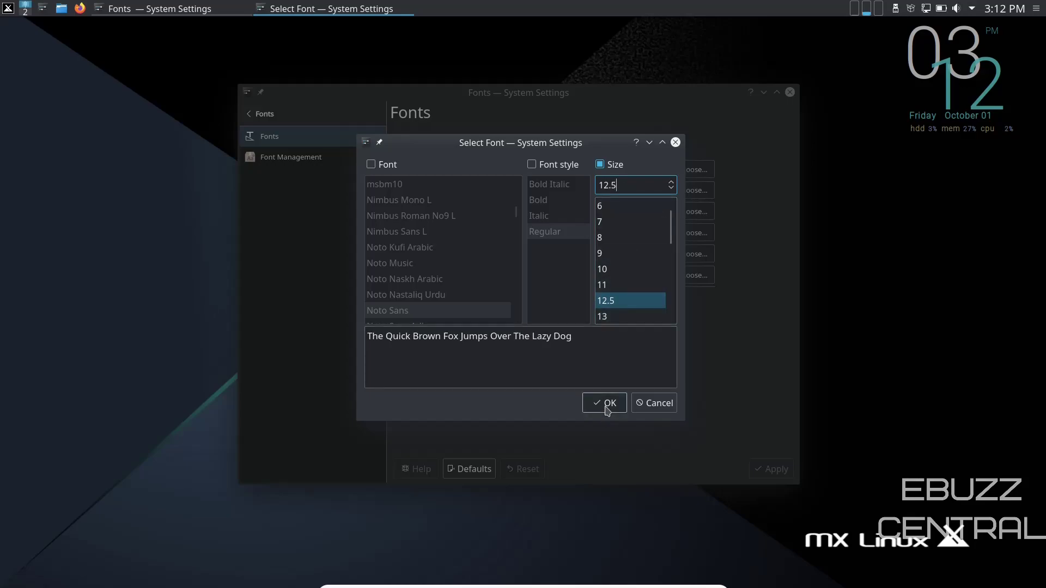
pyautogui.click(605, 404)
pyautogui.click(770, 470)
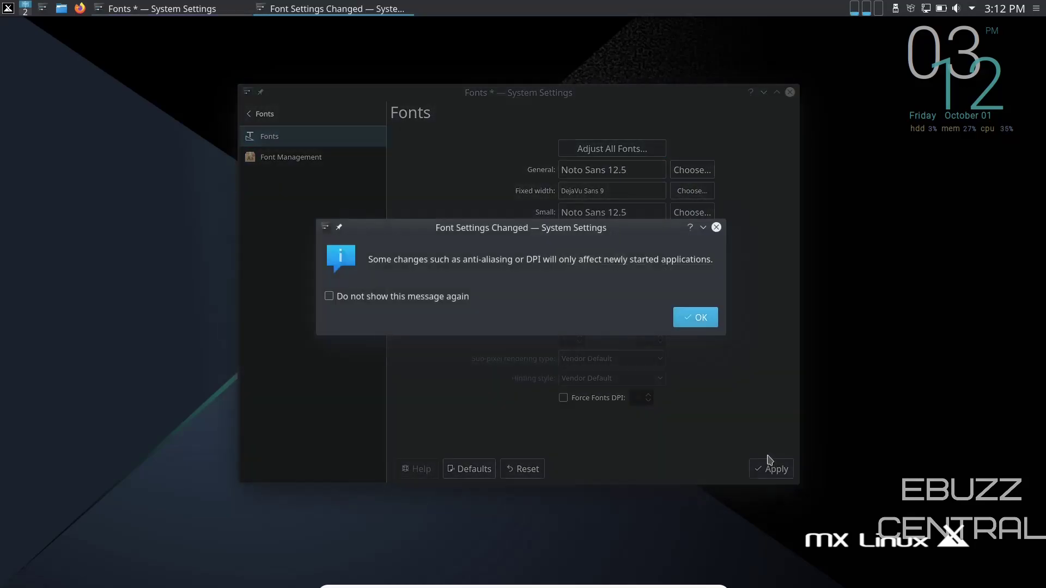
pyautogui.click(697, 319)
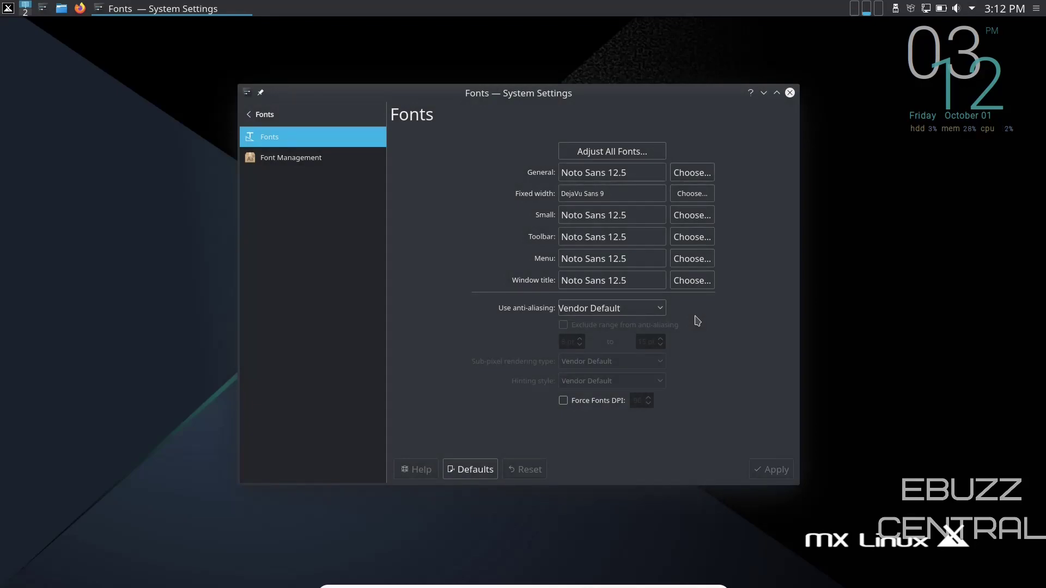
# Browse the icon and global themes, viewing downloadable looks sorted by rating.
pyautogui.click(259, 115)
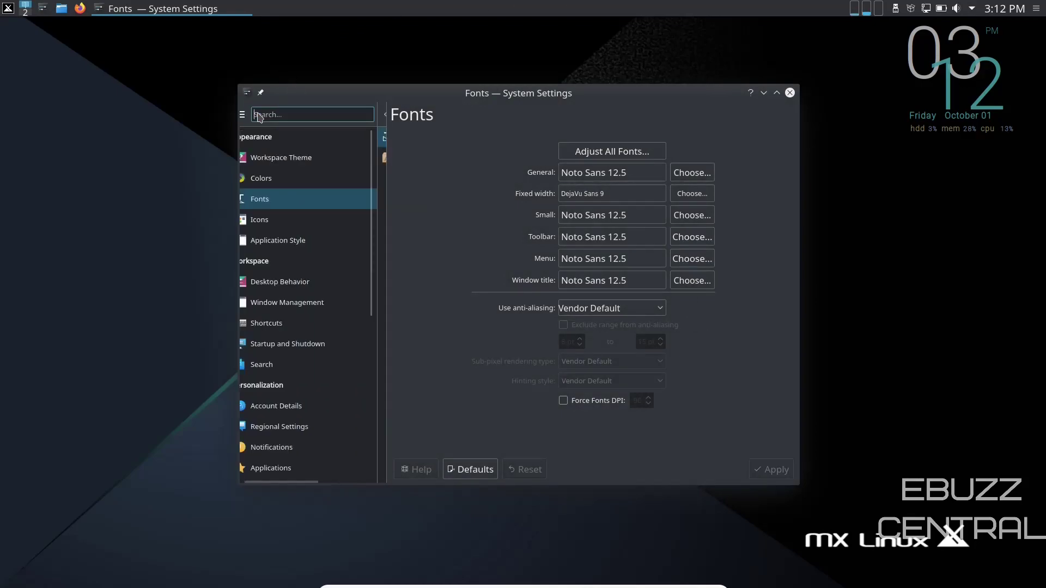
pyautogui.click(273, 219)
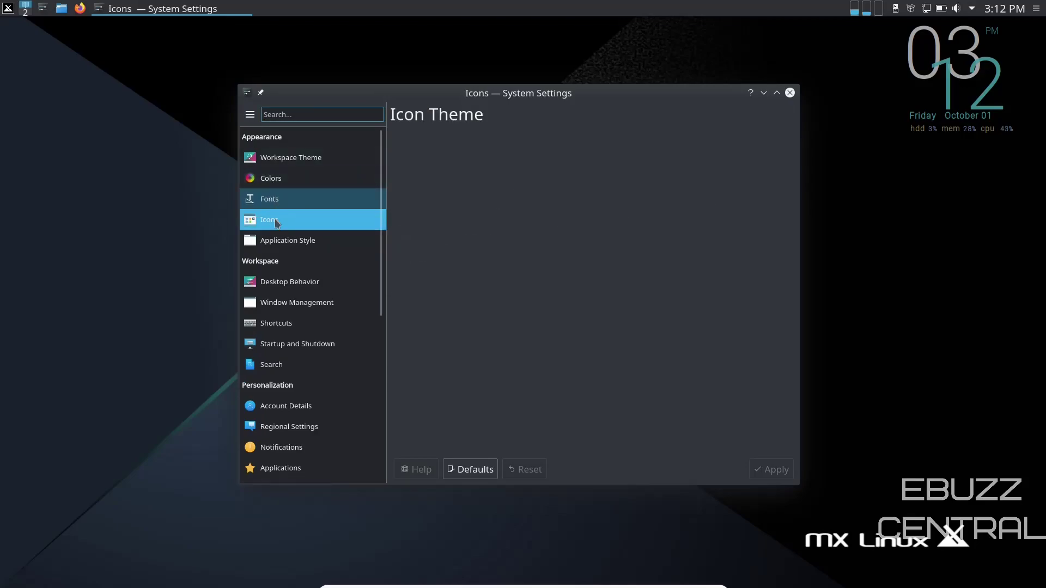
pyautogui.click(301, 160)
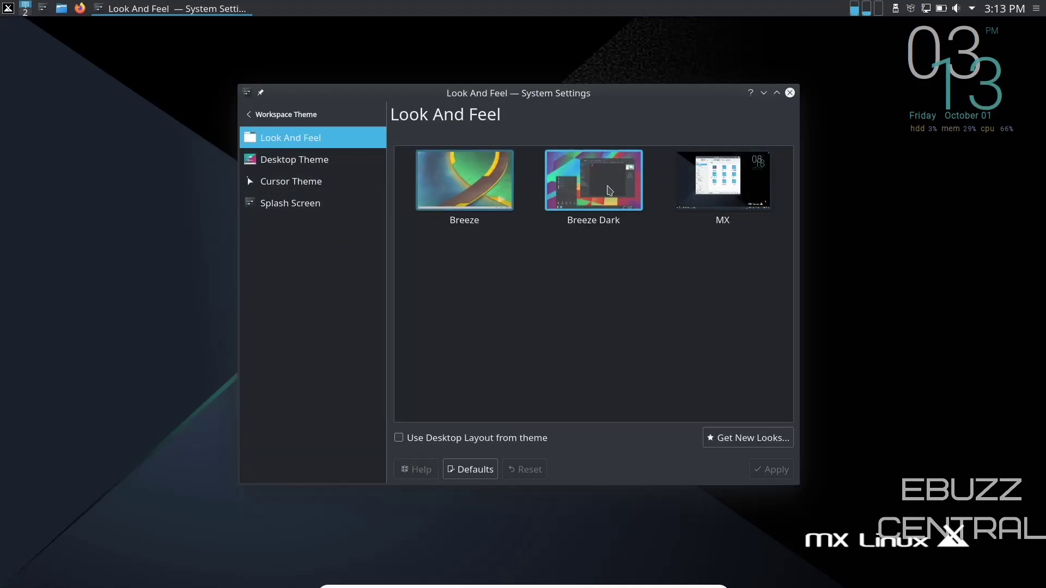
pyautogui.click(741, 440)
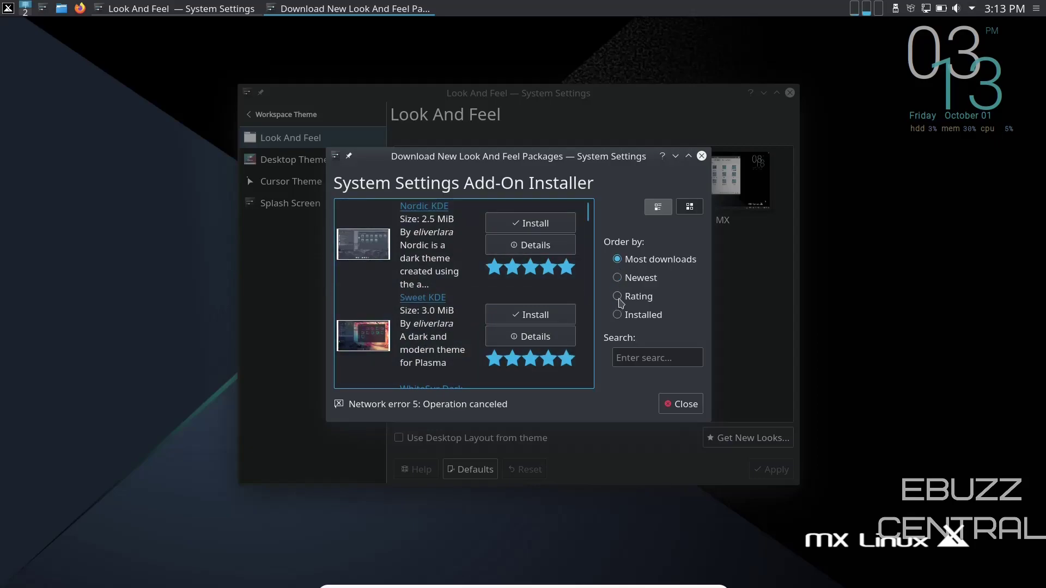
pyautogui.click(619, 298)
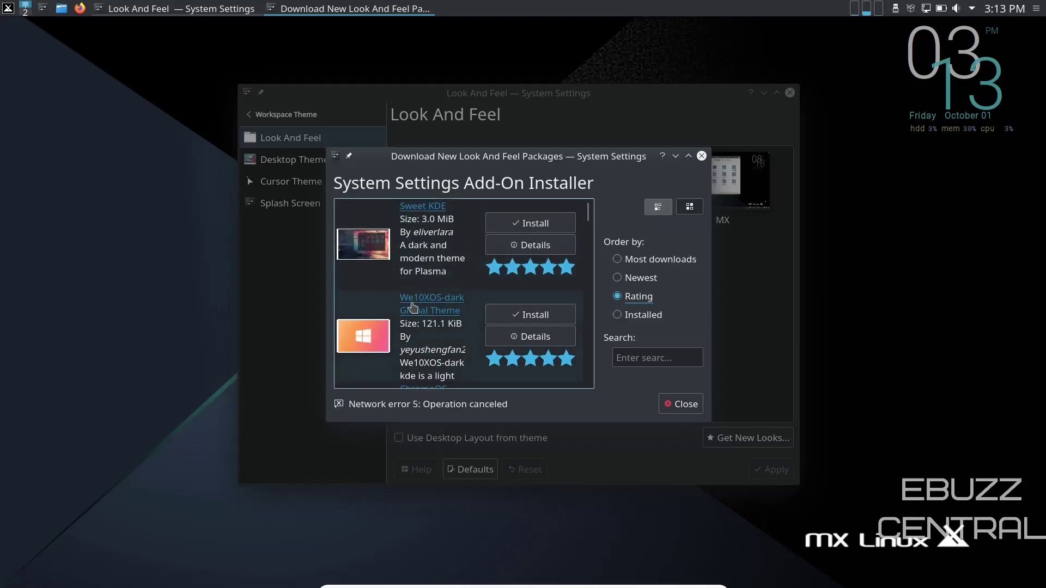
pyautogui.scroll(-3, 432, 305)
pyautogui.scroll(-3, 594, 253)
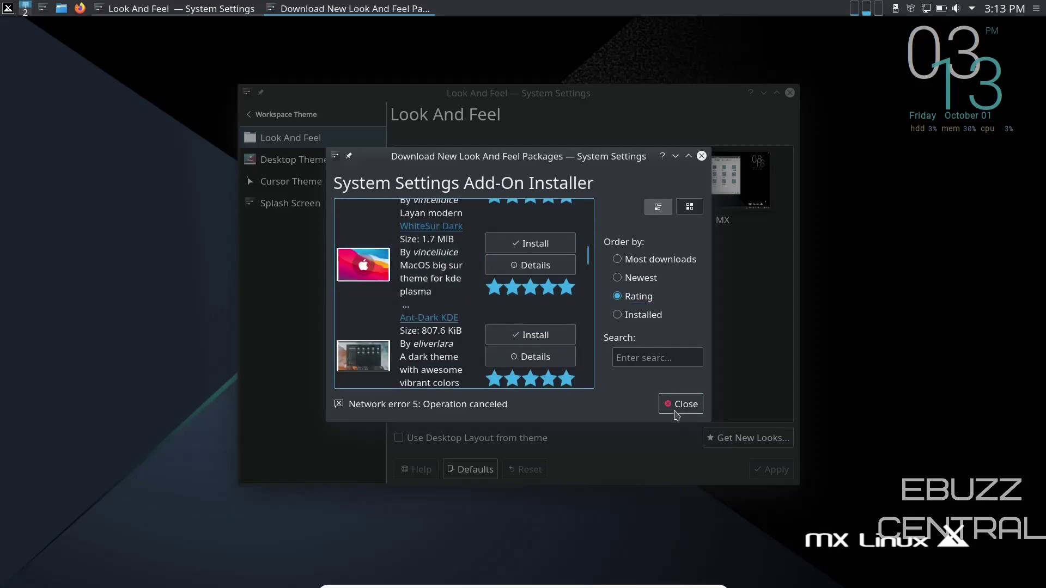
pyautogui.click(681, 406)
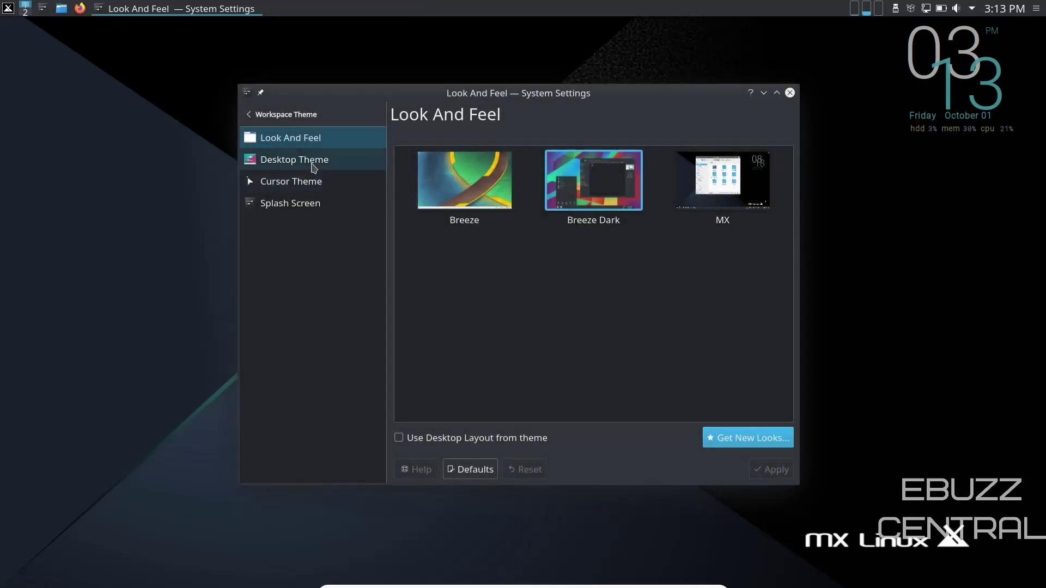
# Look over the desktop, cursor and splash screen themes, then return to all settings.
pyautogui.click(309, 163)
pyautogui.click(312, 184)
pyautogui.click(315, 207)
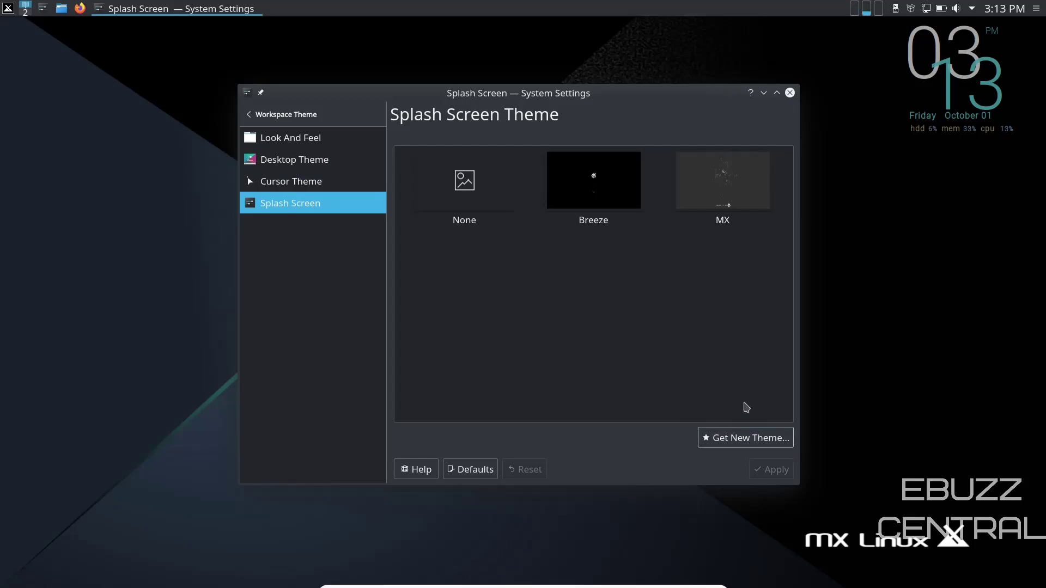
pyautogui.click(252, 114)
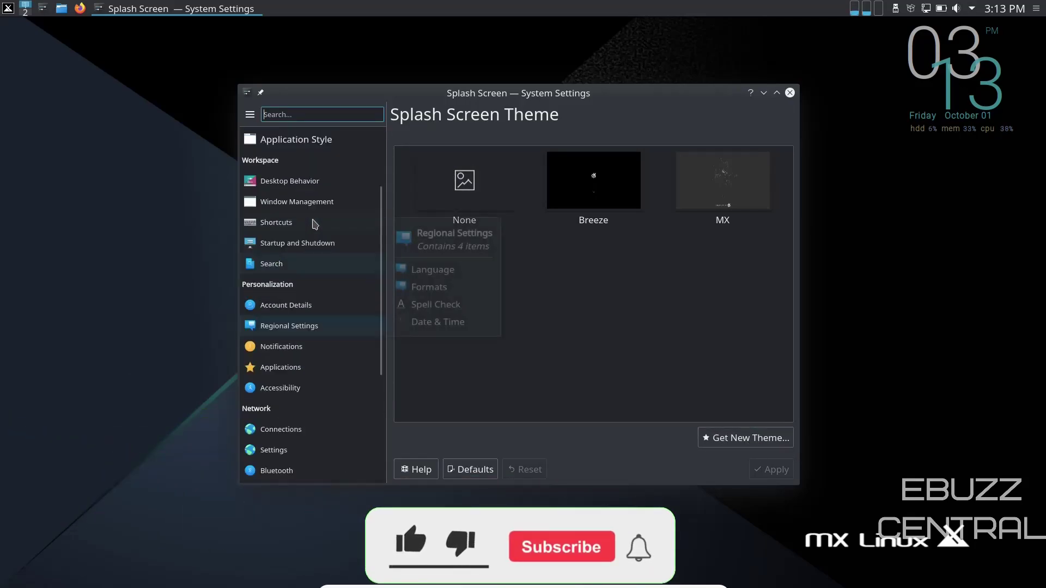
pyautogui.scroll(3, 303, 180)
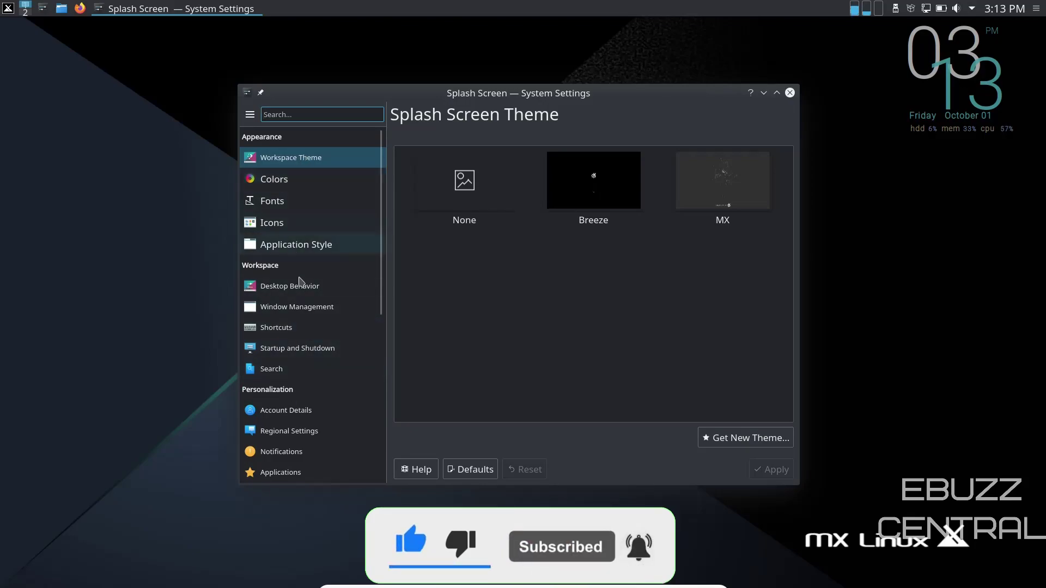
# Close System Settings and drag the top panel's height to about 40 in panel editing.
pyautogui.click(790, 93)
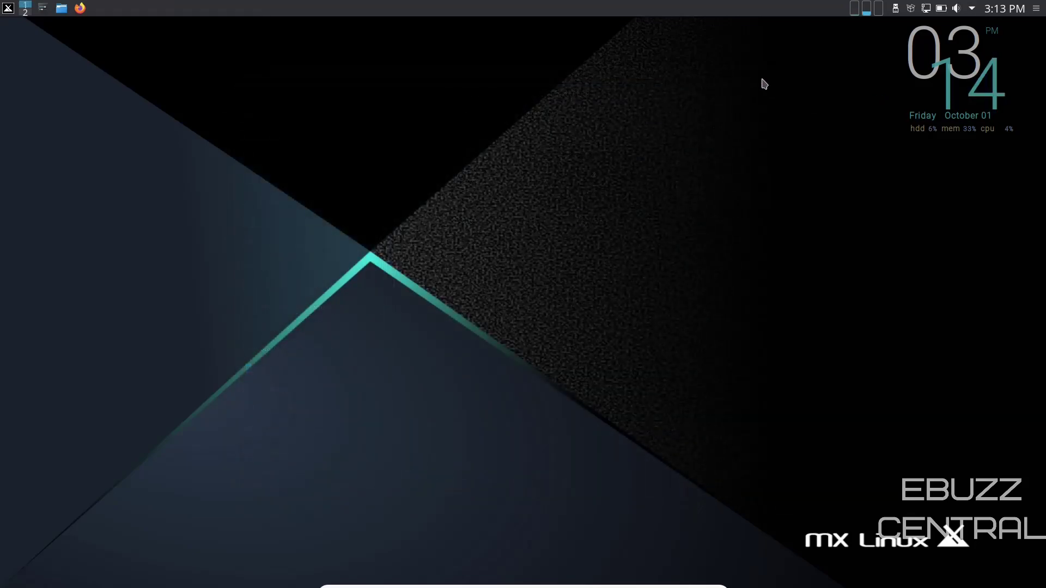
pyautogui.rightClick(597, 14)
pyautogui.moveTo(631, 58)
pyautogui.click(816, 108)
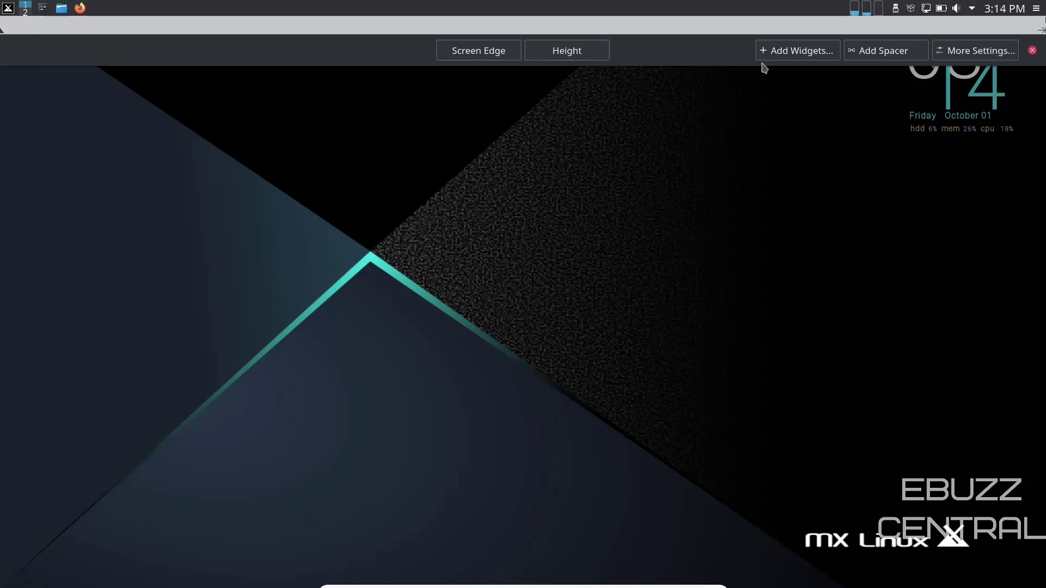
pyautogui.moveTo(625, 15)
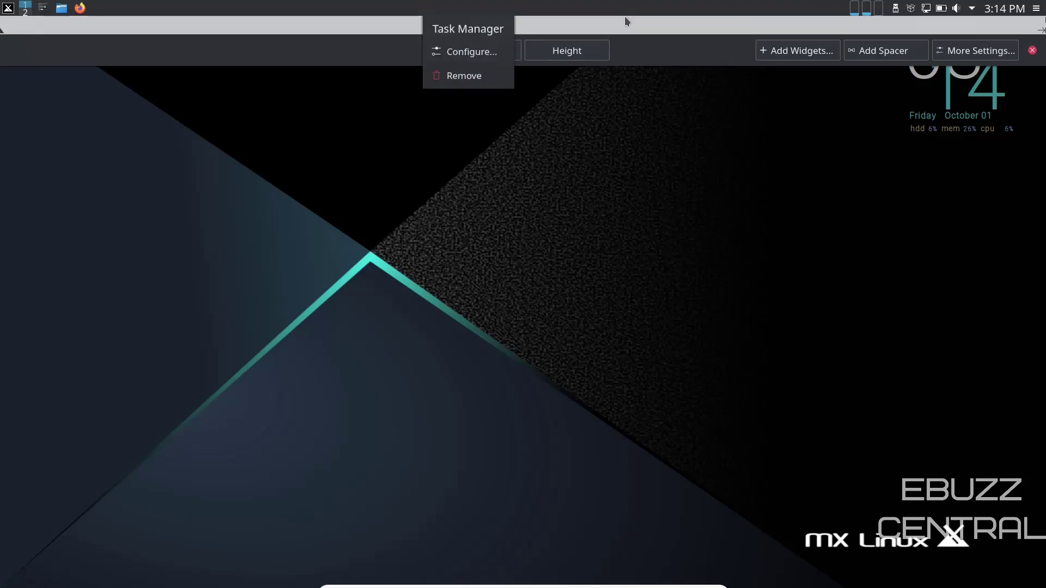
pyautogui.moveTo(567, 51); pyautogui.dragTo(574, 59)
# Find Weather Report in the Widgets sidebar and drop it onto the desktop.
pyautogui.click(794, 57)
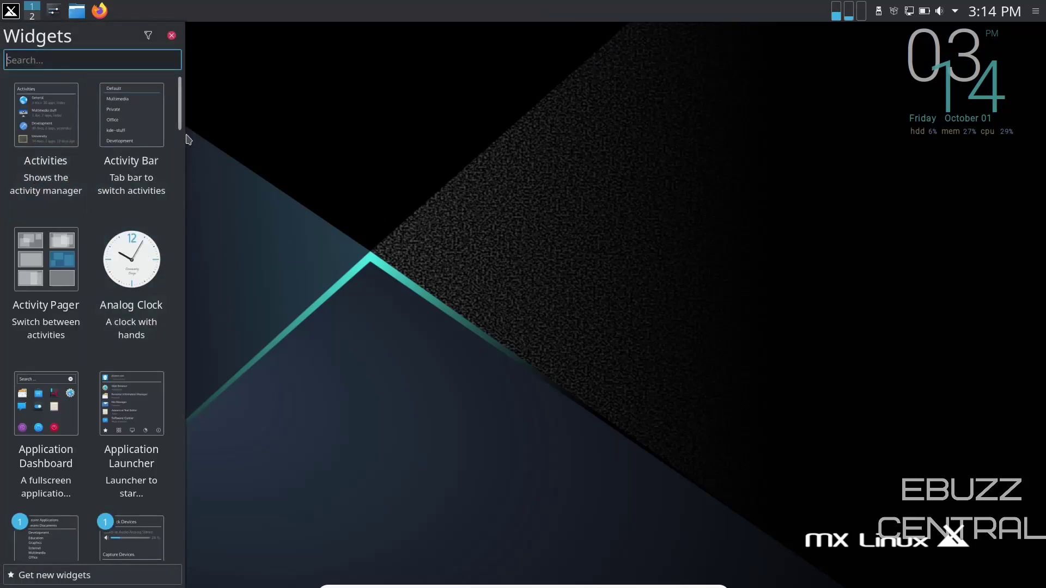
pyautogui.scroll(-5, 180, 245)
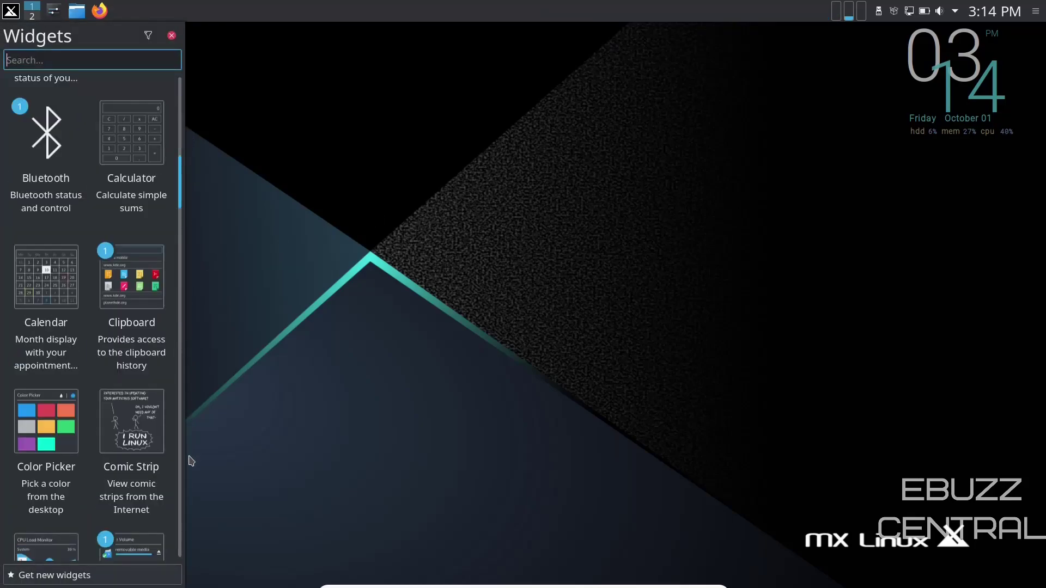
pyautogui.scroll(-5, 184, 495)
pyautogui.moveTo(181, 530); pyautogui.dragTo(183, 81)
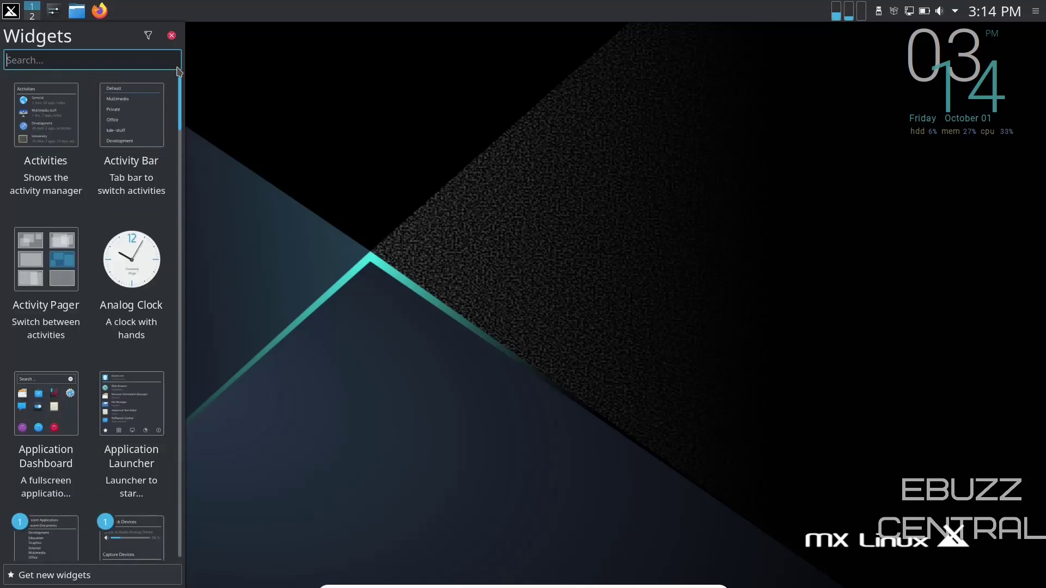
pyautogui.scroll(-5, 174, 239)
pyautogui.moveTo(173, 238); pyautogui.dragTo(188, 558)
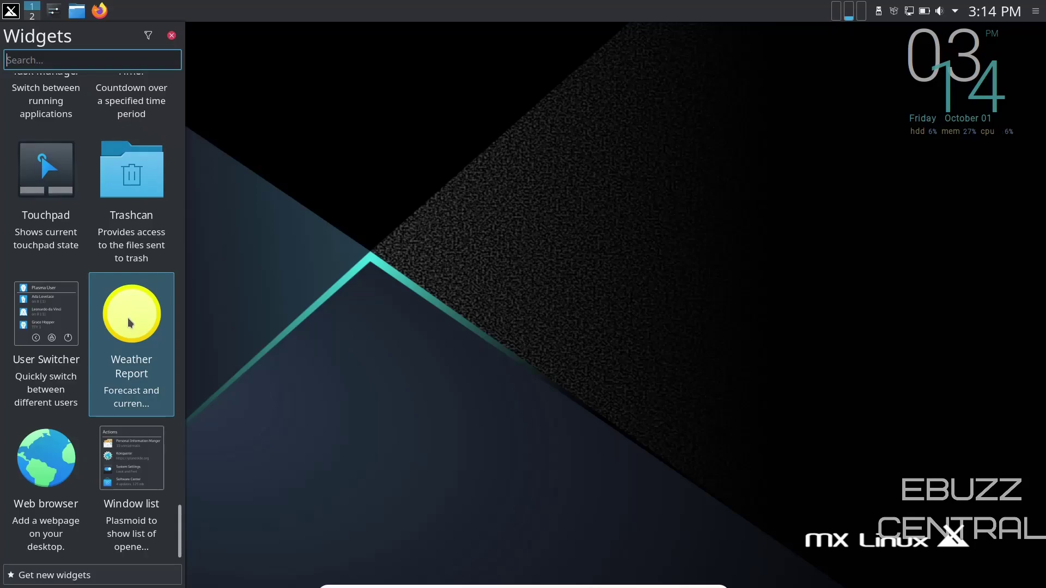
pyautogui.moveTo(128, 319); pyautogui.dragTo(871, 158)
pyautogui.moveTo(603, 203)
pyautogui.mouseDown()
pyautogui.moveTo(595, 191)
pyautogui.moveTo(609, 208)
pyautogui.mouseUp()
# Set the weather widget's station to Dallas Love Field, TX using the NOAA provider.
pyautogui.click(607, 187)
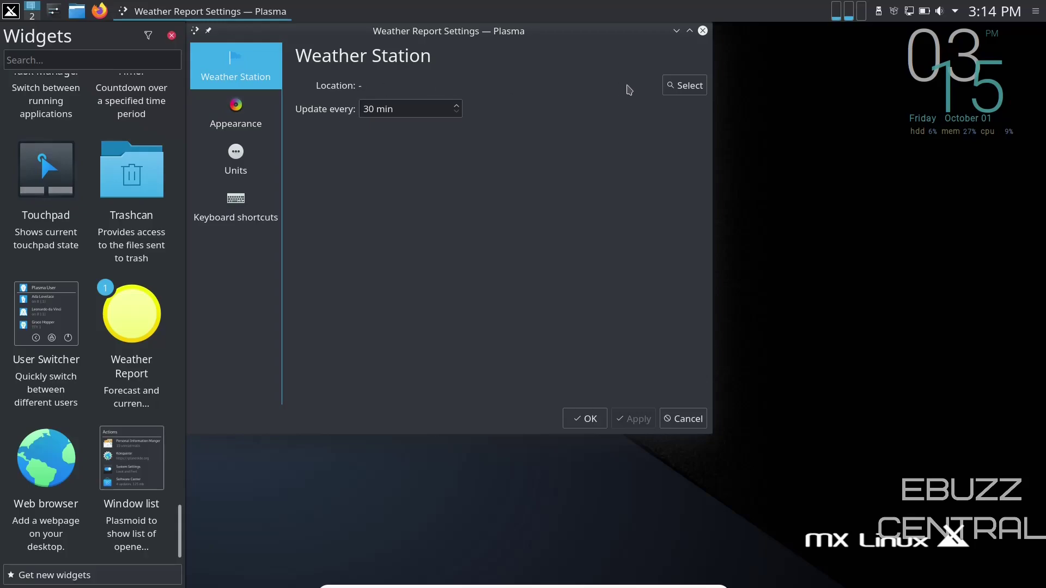
pyautogui.click(687, 85)
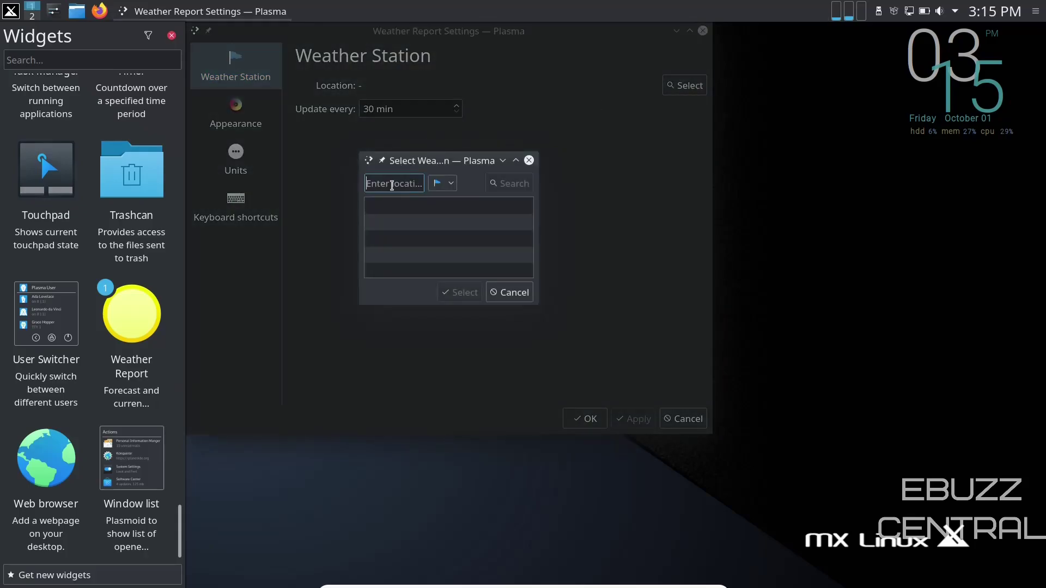
pyautogui.write('dallas')
pyautogui.click(448, 184)
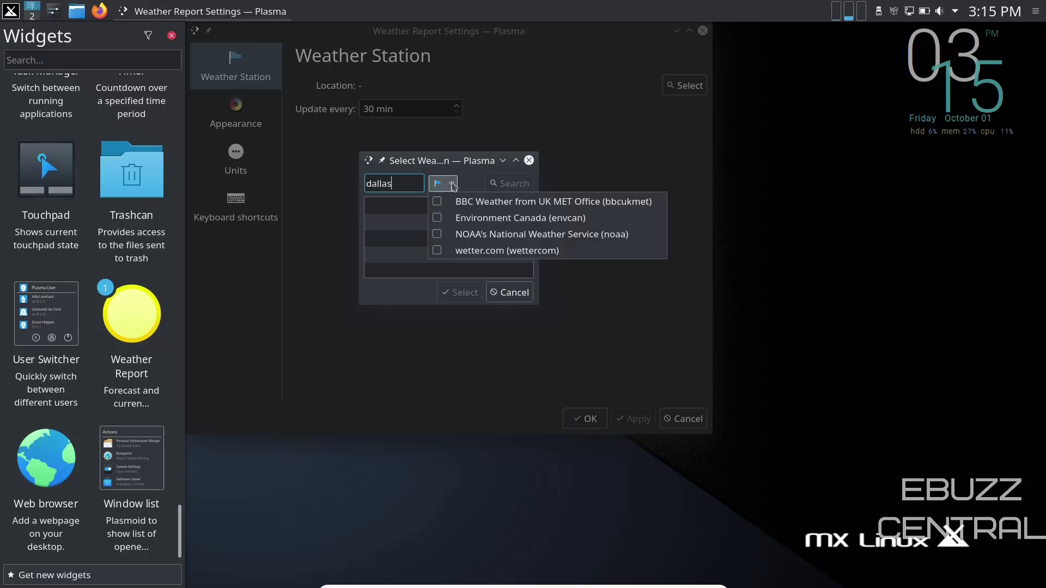
pyautogui.click(439, 235)
pyautogui.click(507, 185)
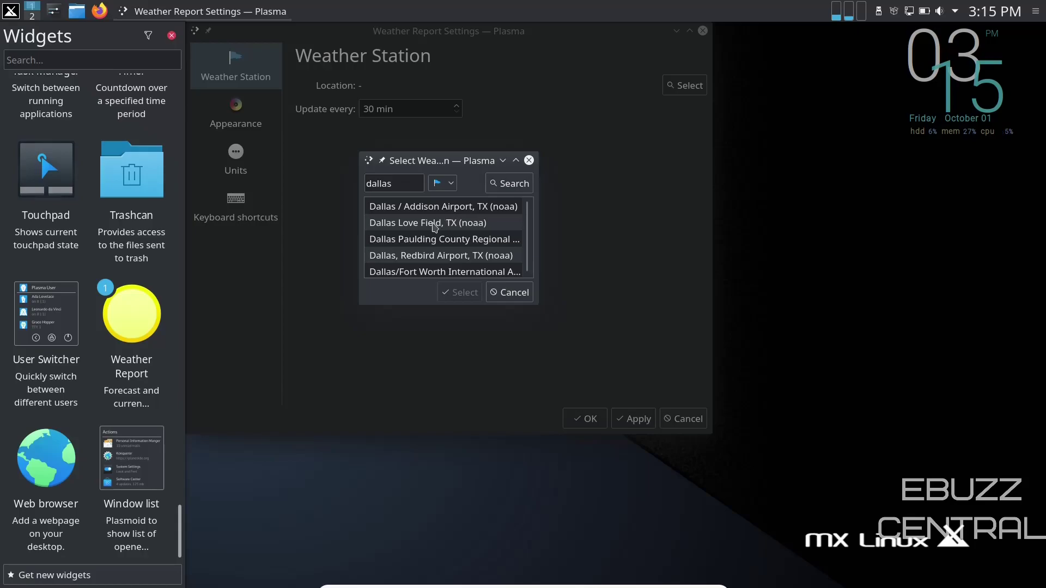
pyautogui.click(434, 227)
pyautogui.click(460, 292)
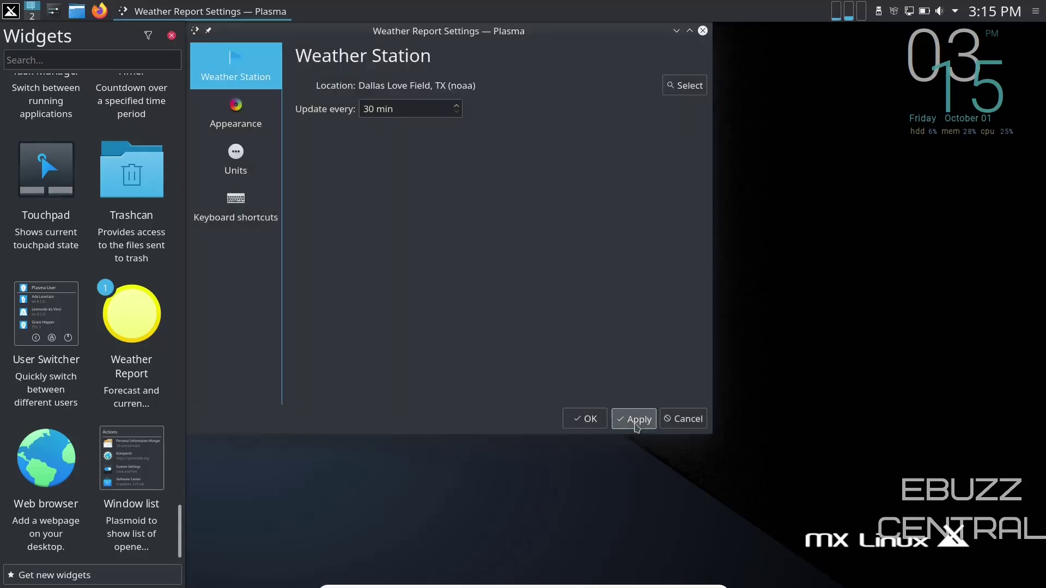
pyautogui.click(636, 422)
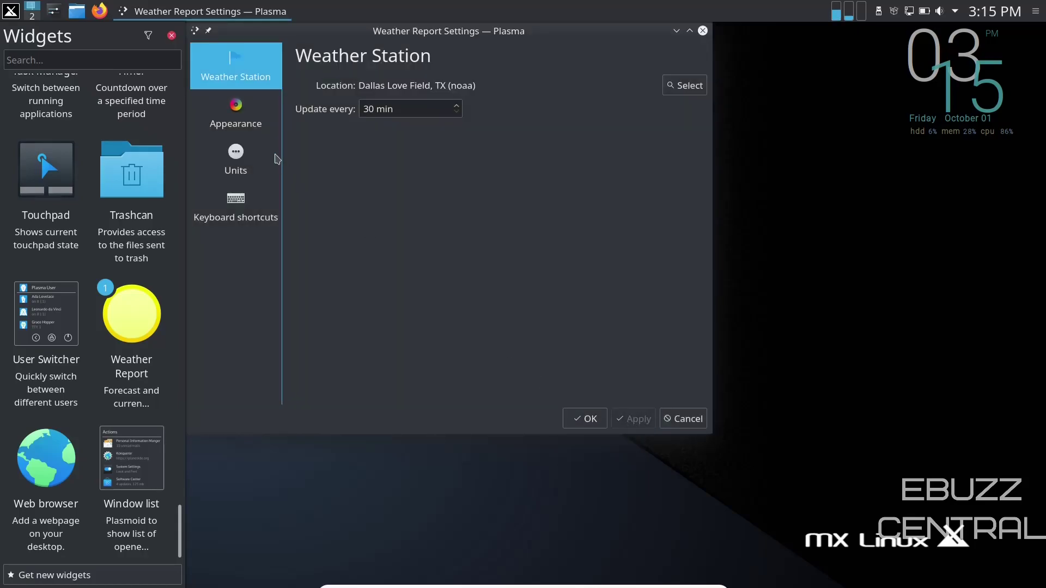
pyautogui.click(260, 157)
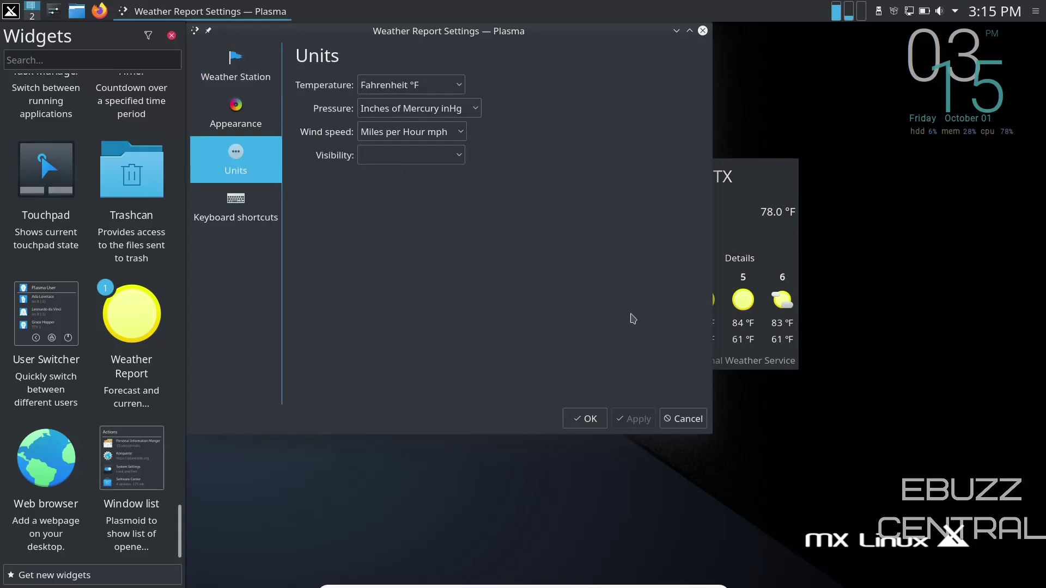
pyautogui.click(585, 419)
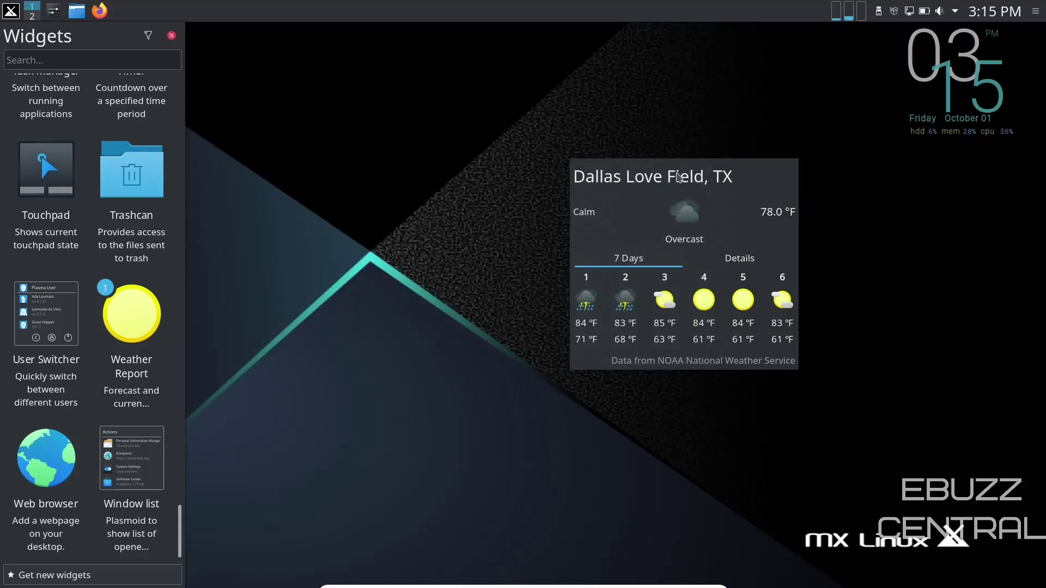
# Move the weather widget to the desktop's right side showing Details, and close the Widgets list.
pyautogui.moveTo(674, 187); pyautogui.dragTo(908, 199)
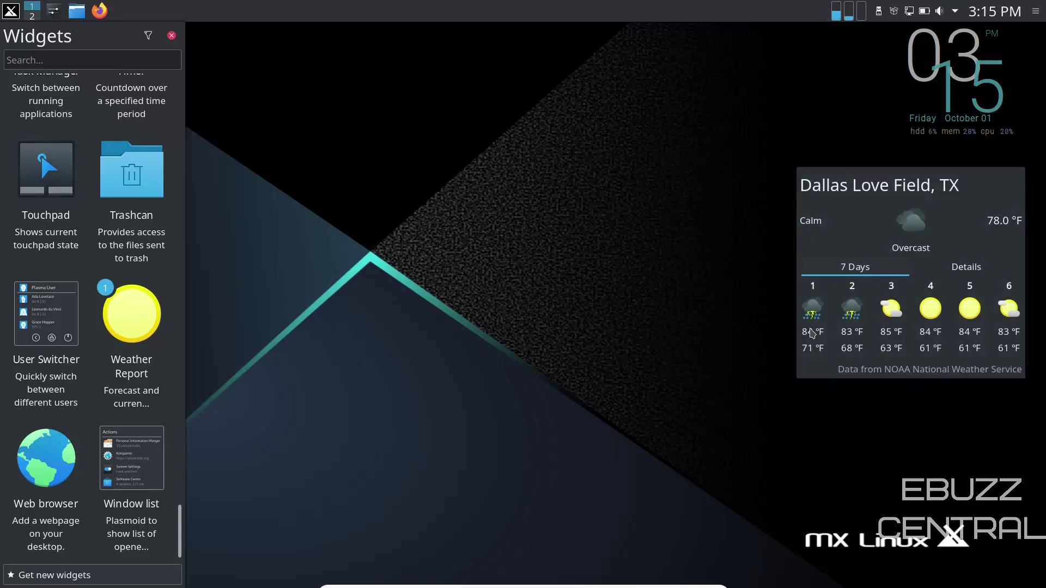
pyautogui.click(963, 269)
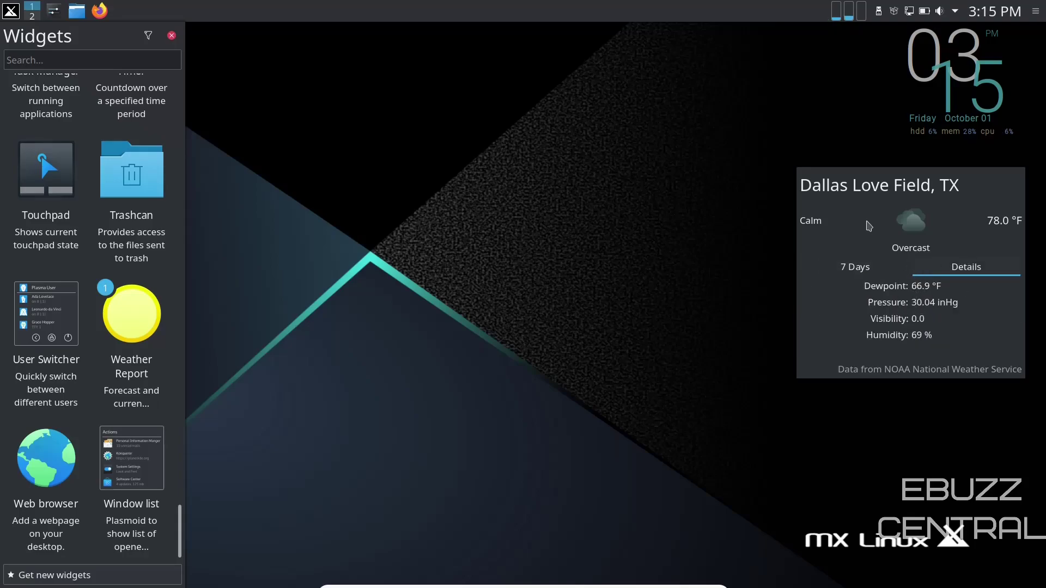
pyautogui.click(171, 35)
# Open and enlarge Dolphin, then hide the Search For section in Places.
pyautogui.click(77, 11)
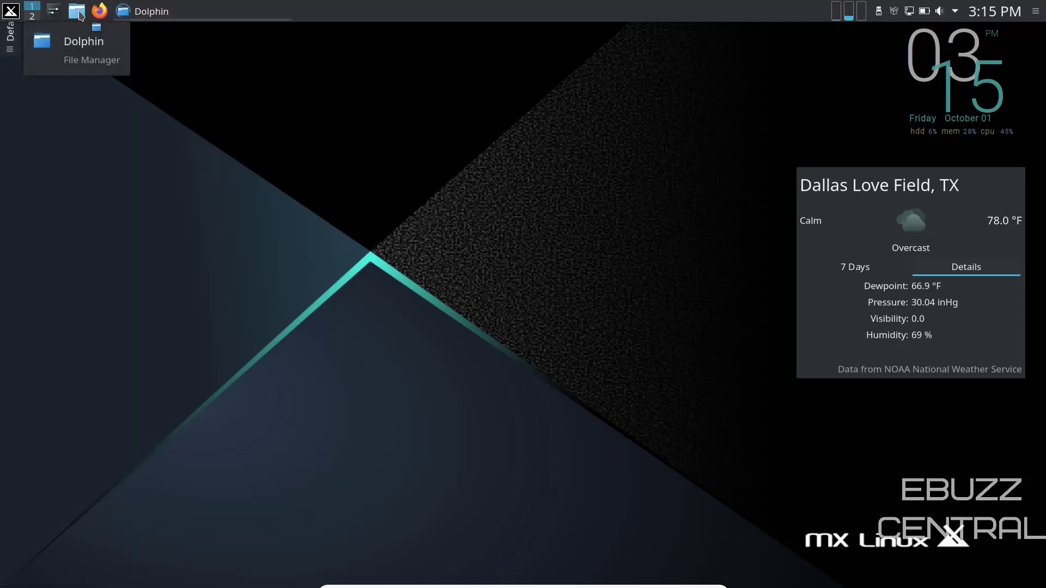
pyautogui.moveTo(288, 32); pyautogui.dragTo(474, 92)
pyautogui.moveTo(598, 376); pyautogui.dragTo(756, 530)
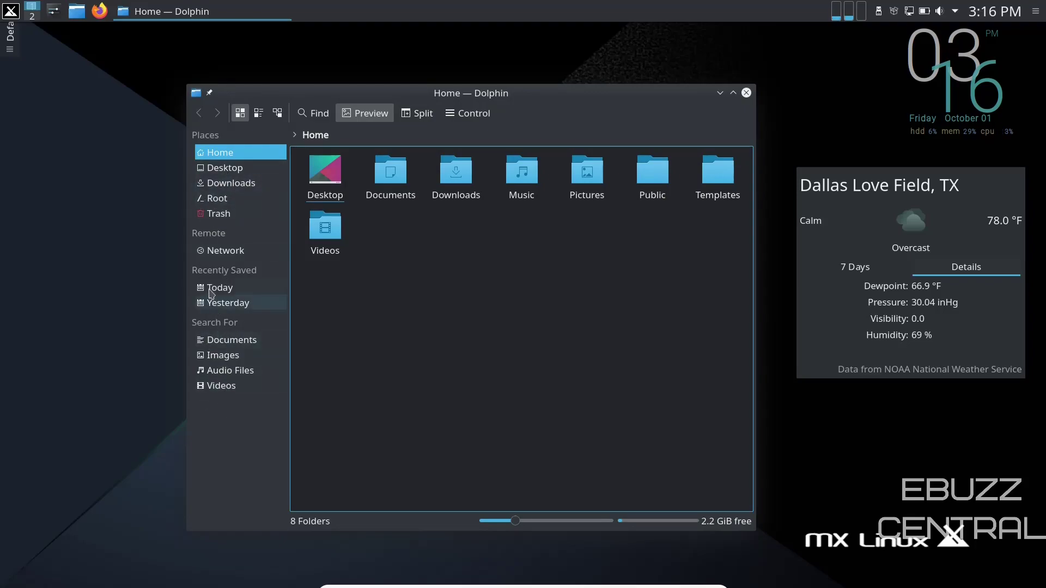
pyautogui.rightClick(208, 325)
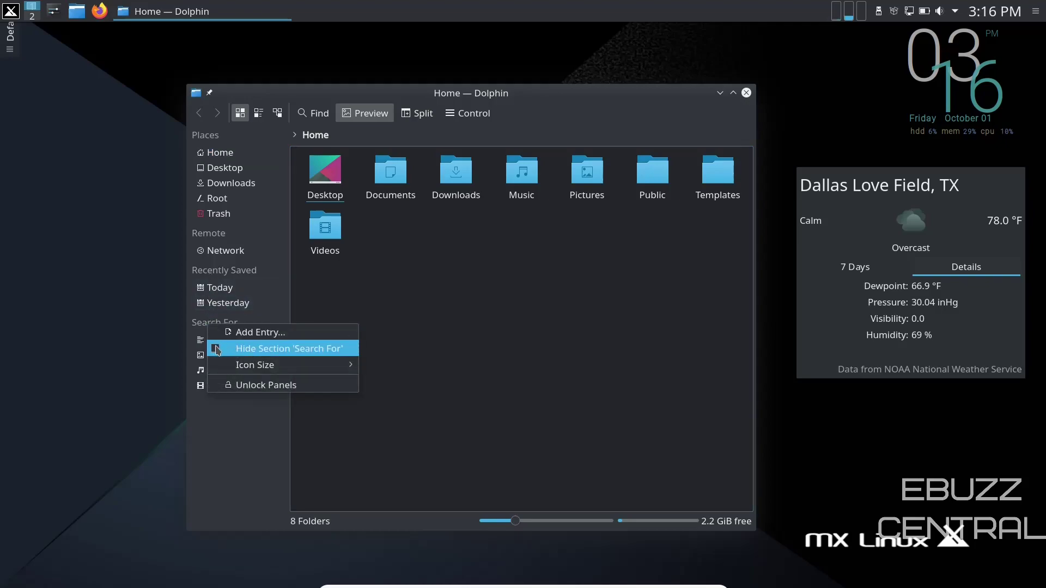
pyautogui.click(217, 349)
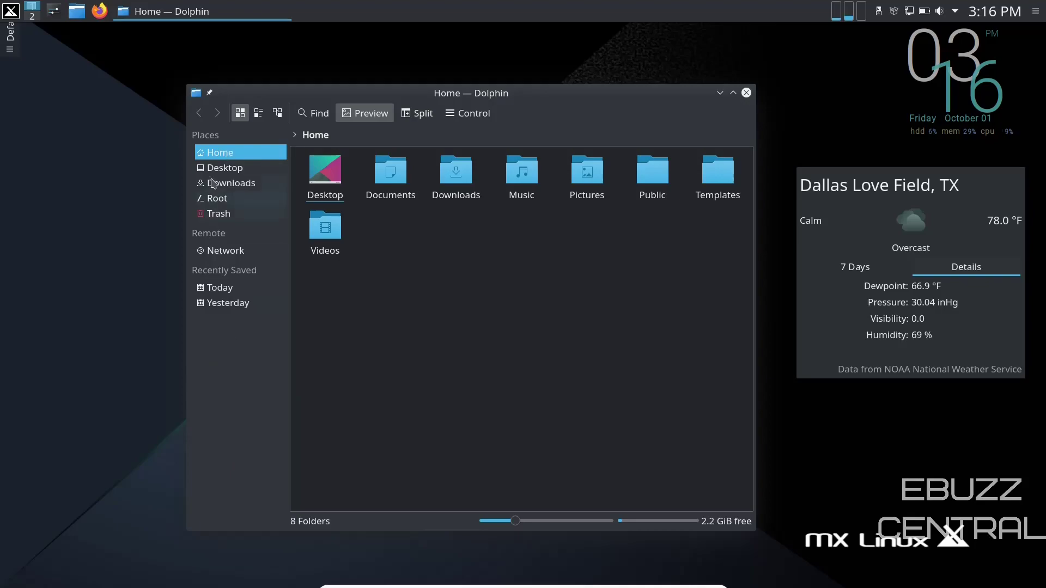
# Make the place icons Large (32x32) and widen the Places panel.
pyautogui.rightClick(222, 405)
pyautogui.moveTo(278, 443)
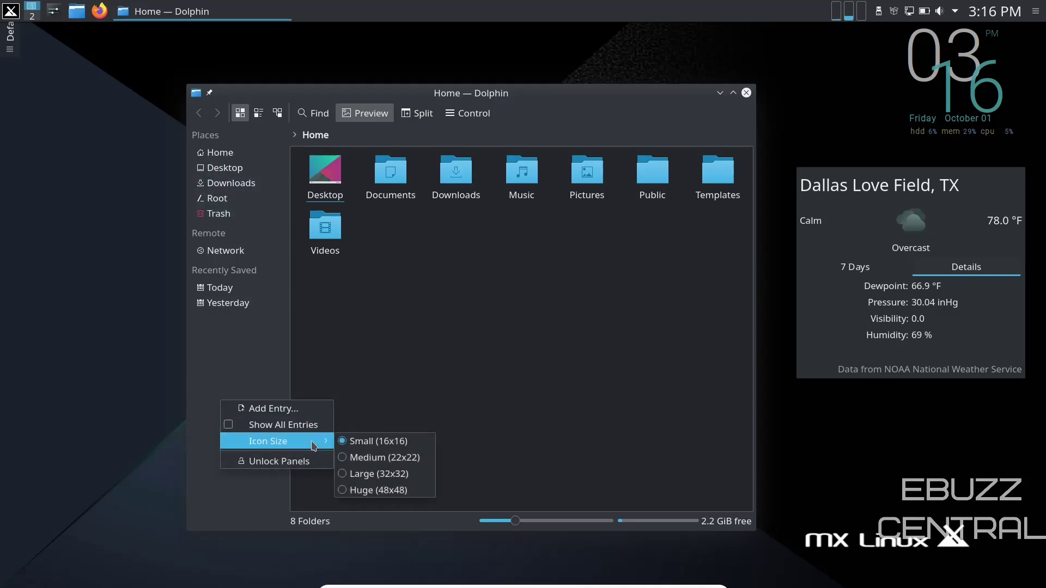
pyautogui.click(362, 473)
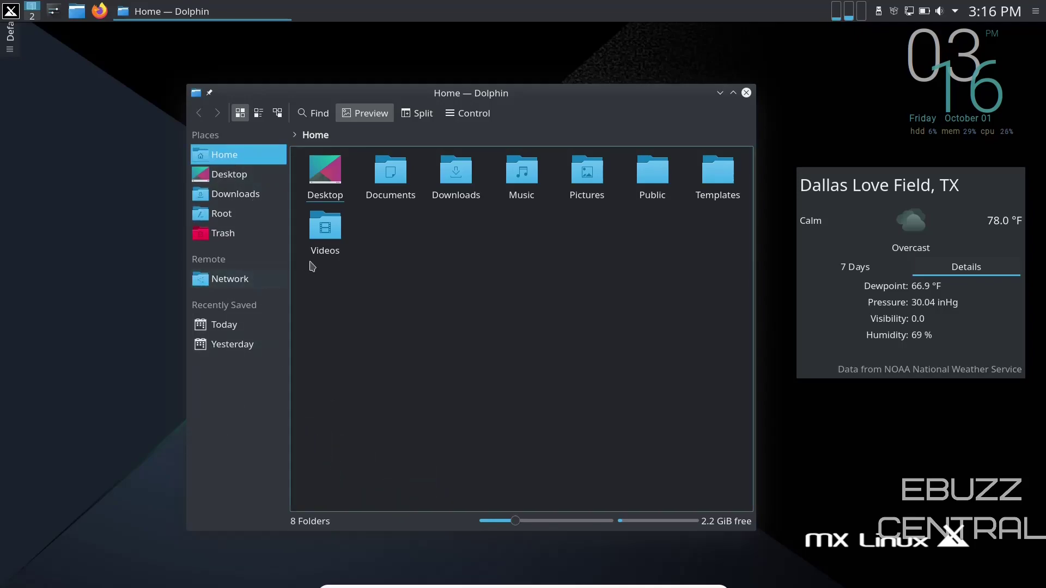
pyautogui.moveTo(287, 264); pyautogui.dragTo(319, 273)
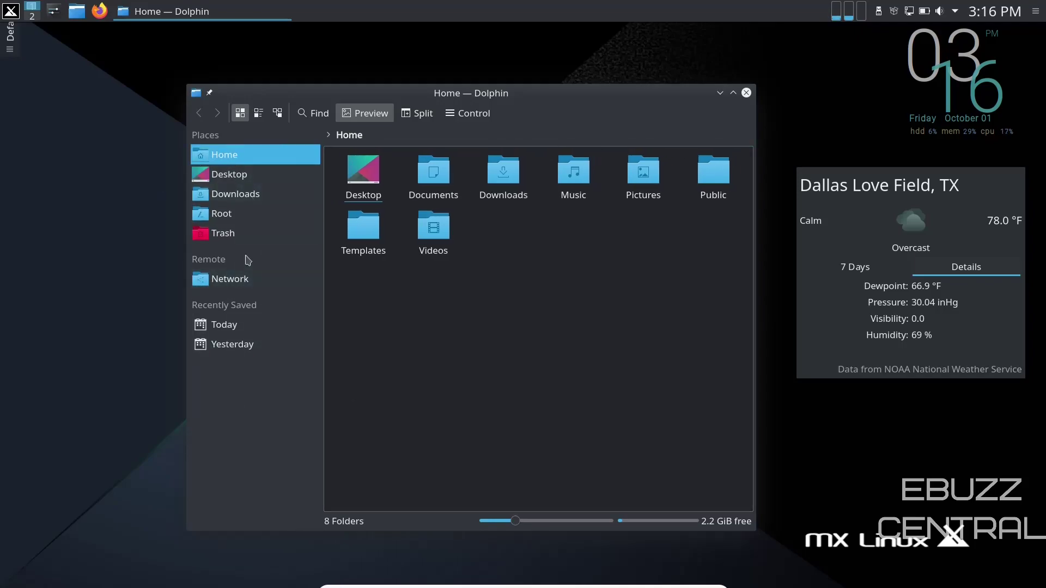
# Reorder Places to Root, Home, Downloads, Desktop, Trash and close Dolphin.
pyautogui.click(218, 173)
pyautogui.moveTo(219, 194); pyautogui.dragTo(218, 171)
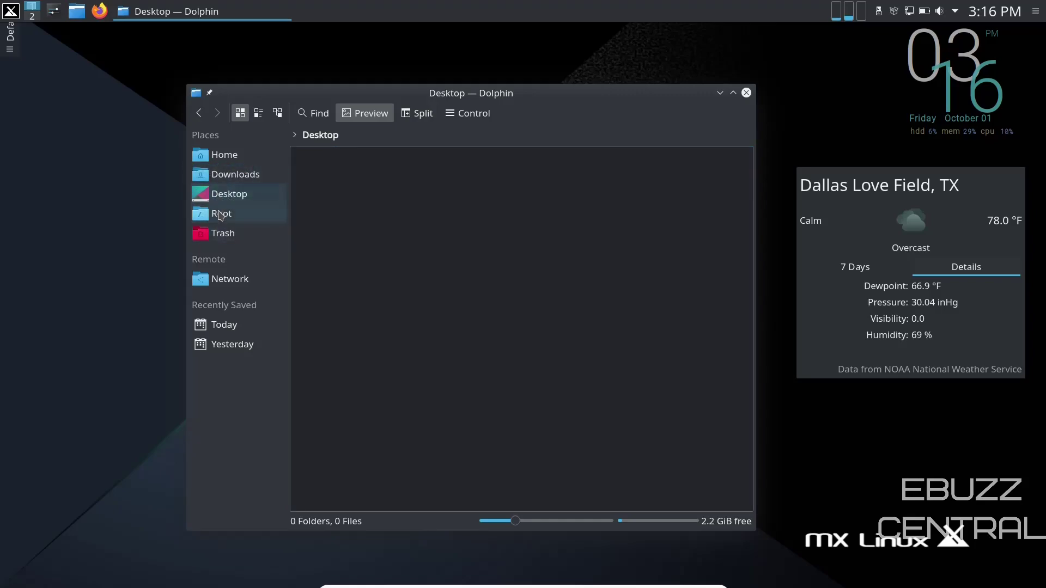
pyautogui.moveTo(219, 215); pyautogui.dragTo(218, 152)
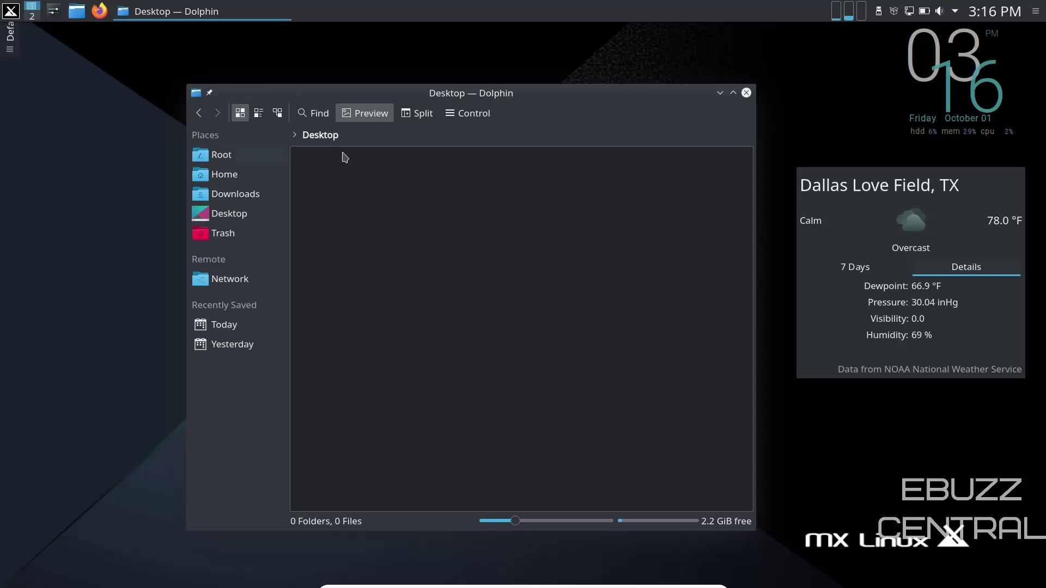
pyautogui.hotkey('alt', 'F4')
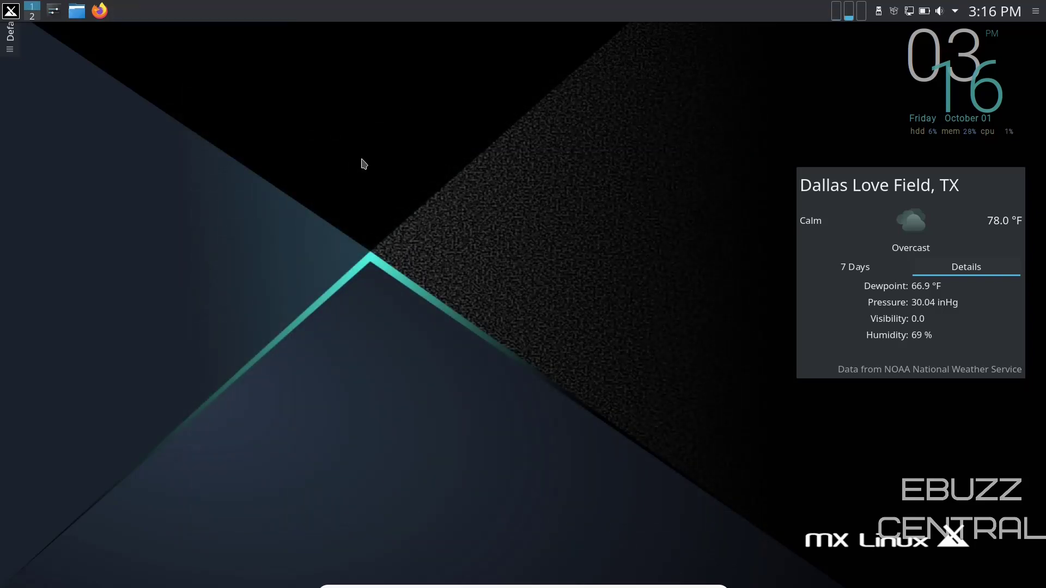